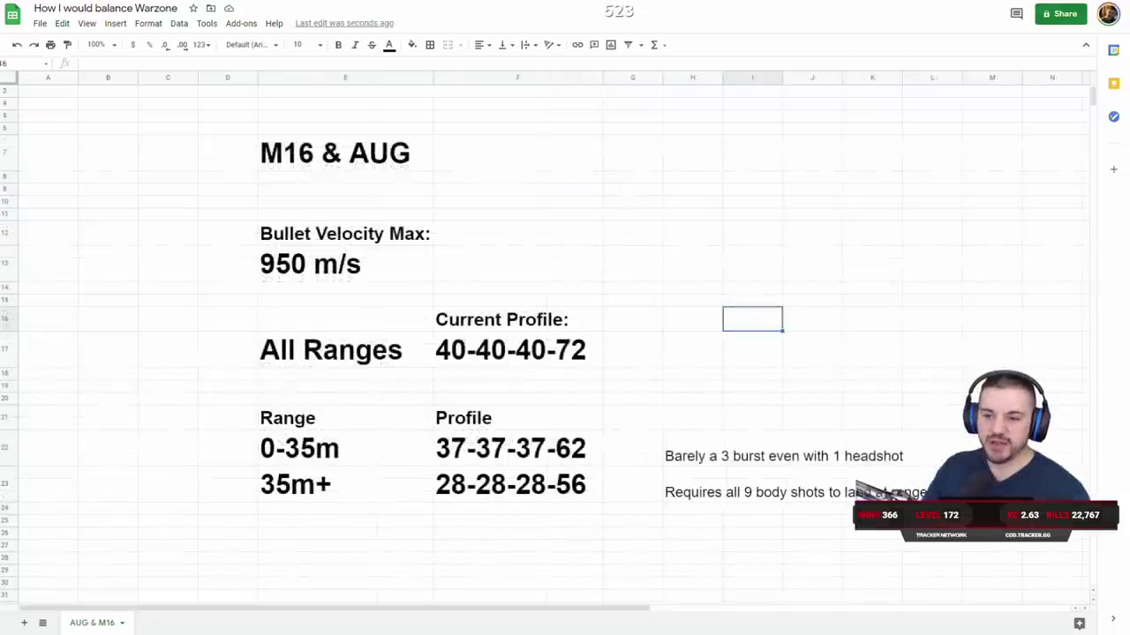
# Review the M16 and AUG current damage profile alongside the 0-35m and 35m+ profiles.
pyautogui.click(611, 375)
pyautogui.click(585, 379)
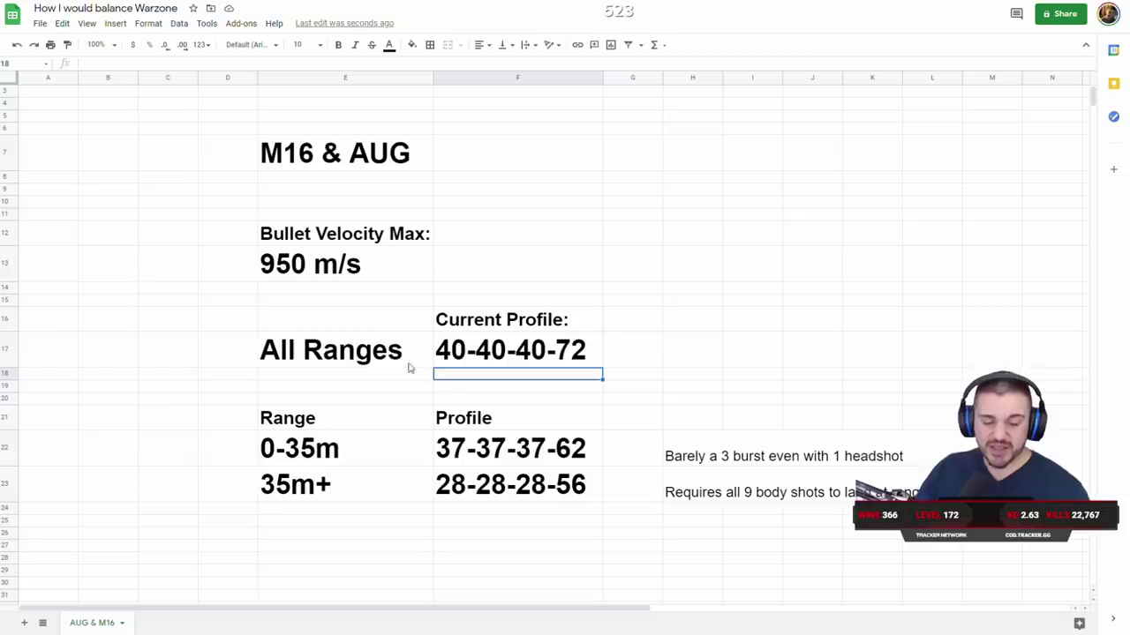
pyautogui.scroll(-2, 163, 397)
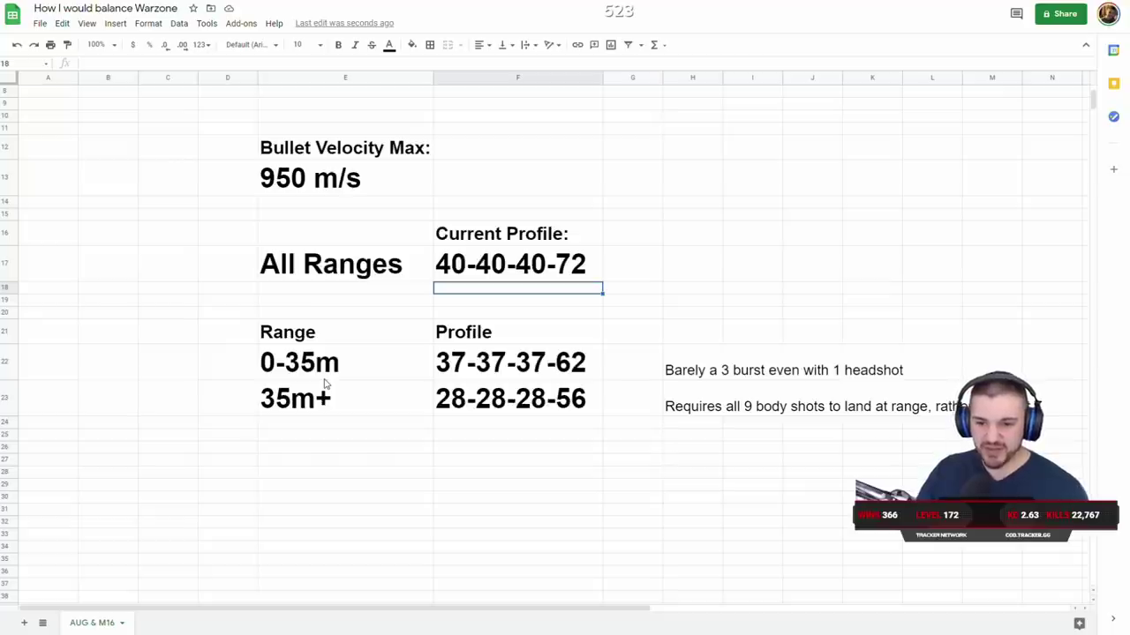
pyautogui.click(481, 375)
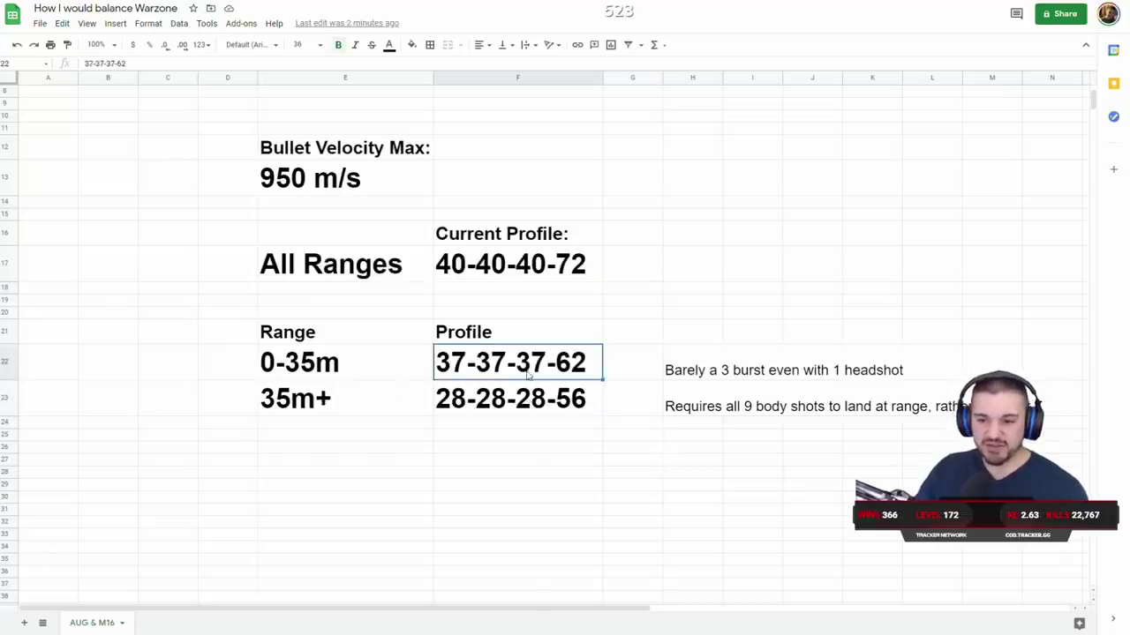
pyautogui.click(523, 399)
pyautogui.click(524, 371)
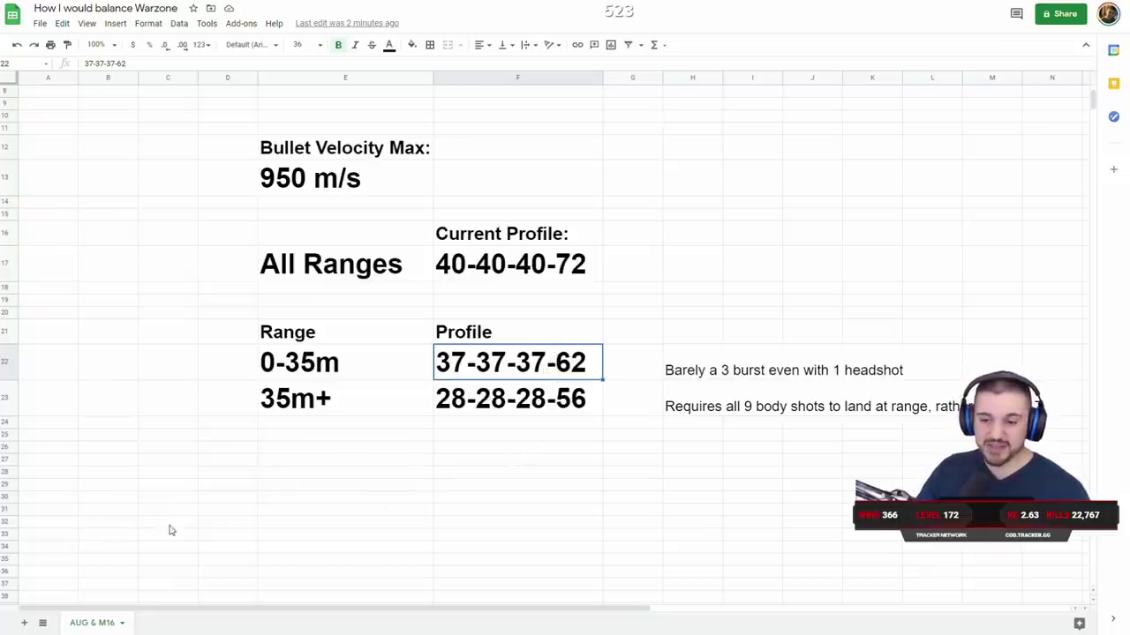
pyautogui.click(698, 334)
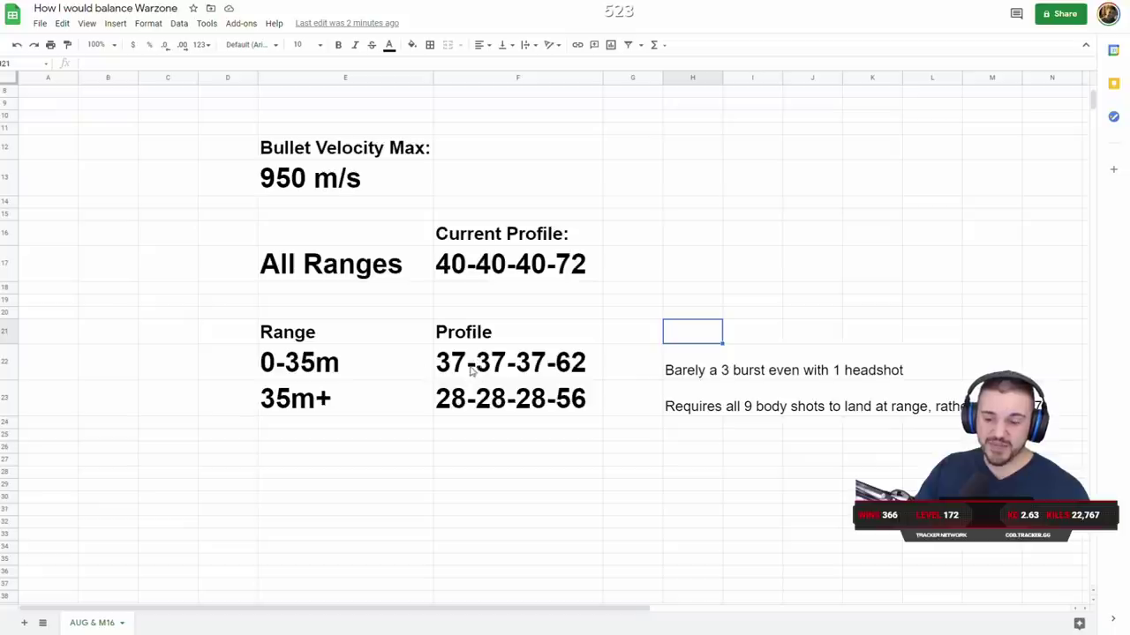
# Calculate =37*5 in cell H25 and add 62 to that result in H26 with =H25+62.
pyautogui.click(703, 439)
pyautogui.write('=')
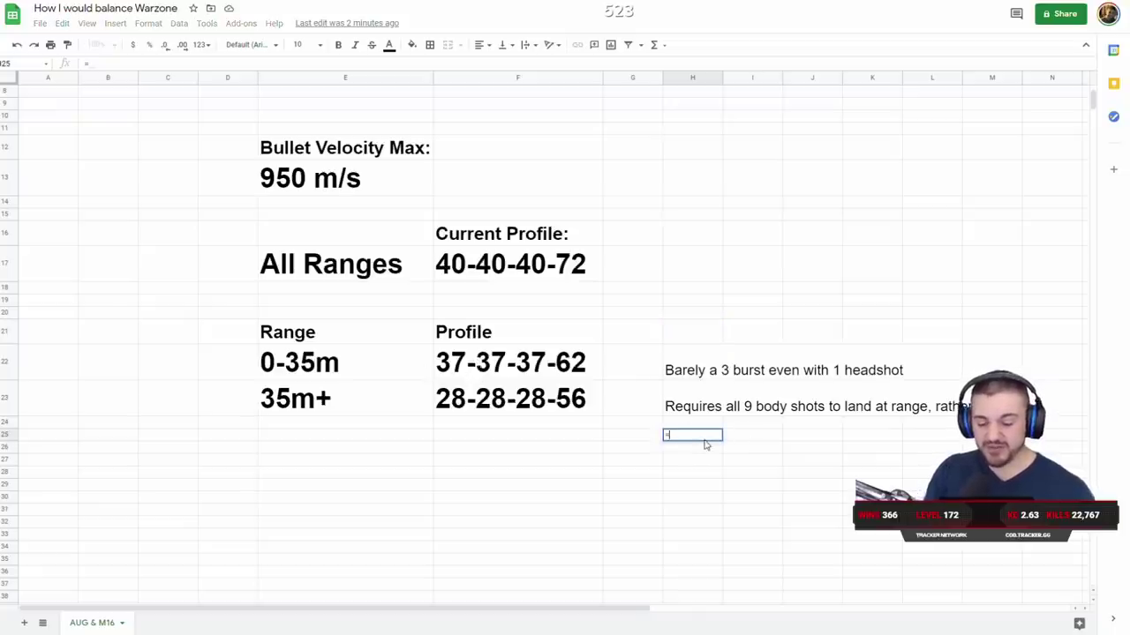
pyautogui.write('37*5')
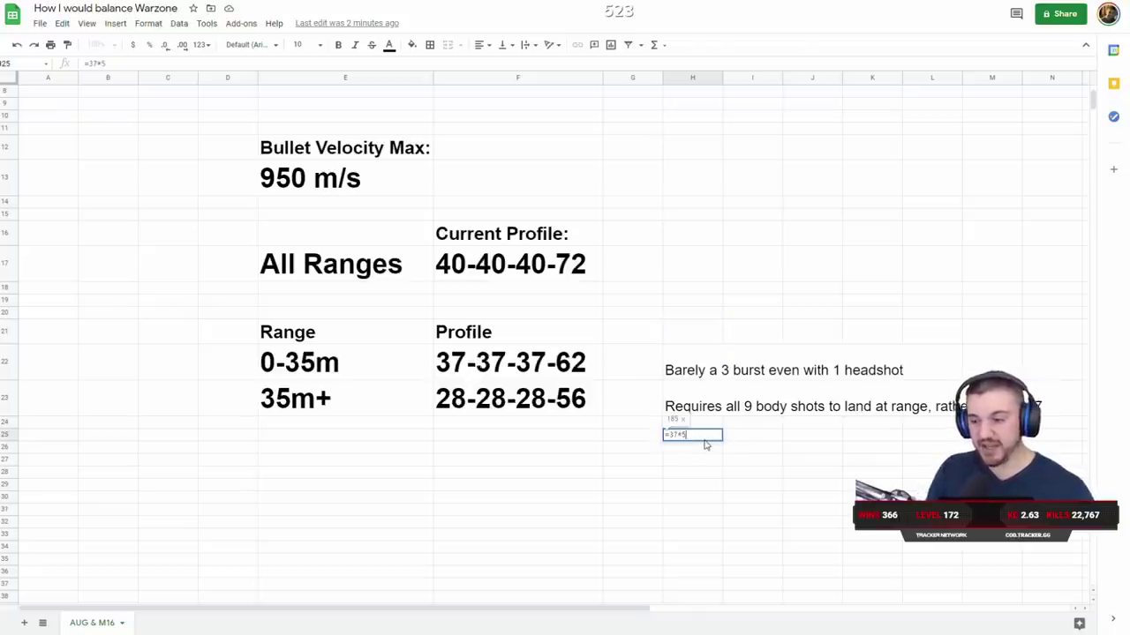
pyautogui.press('Return')
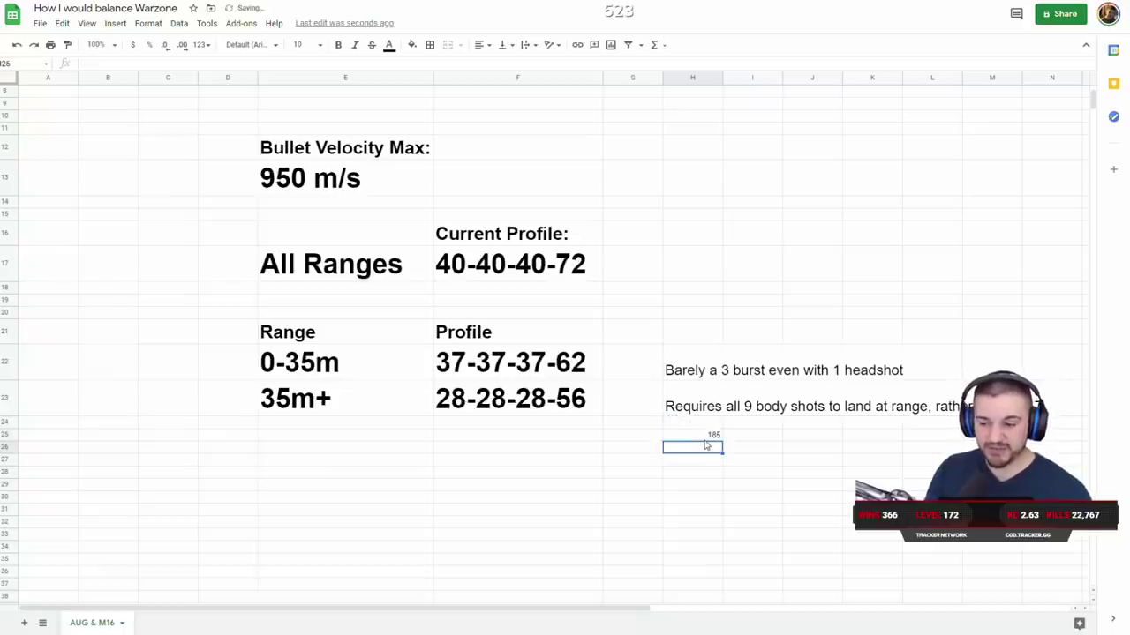
pyautogui.write('=')
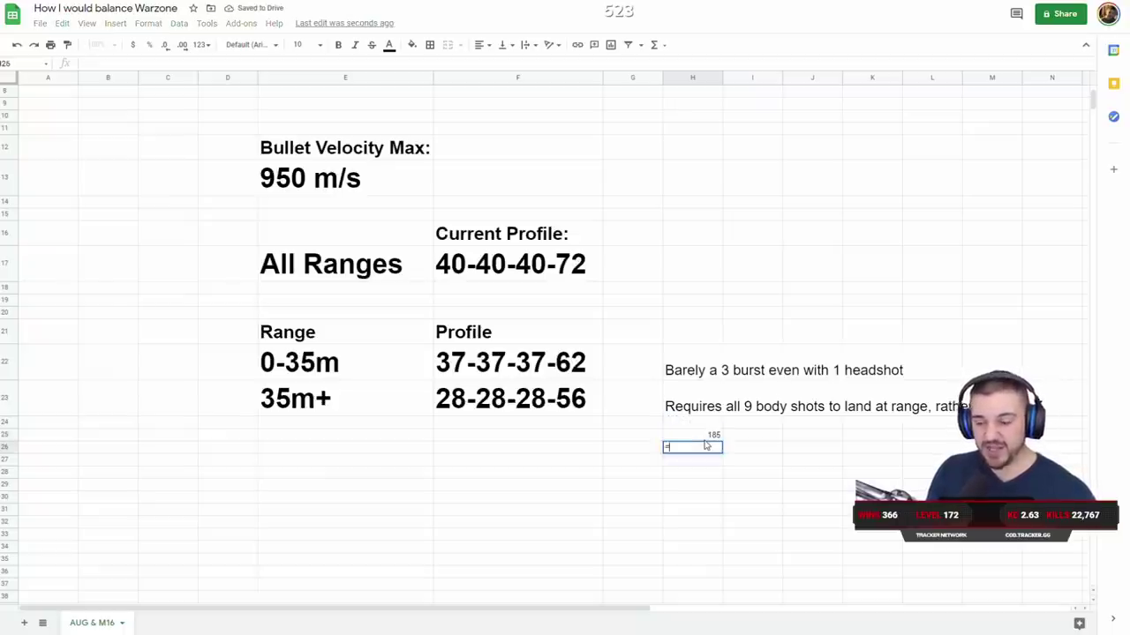
pyautogui.press('Up')
pyautogui.write('+62')
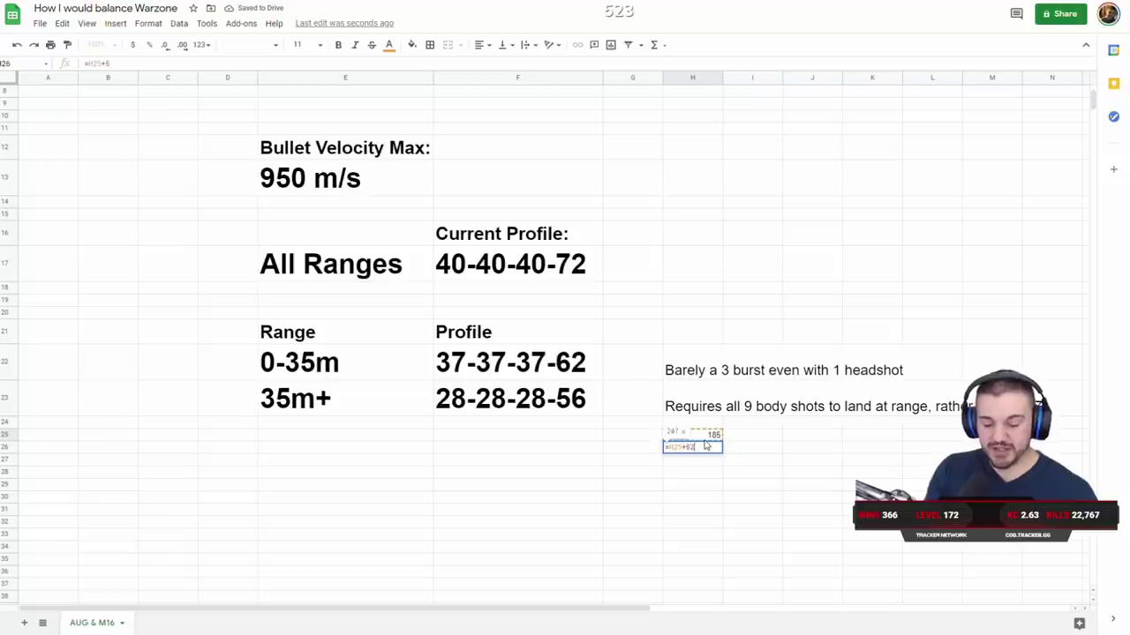
pyautogui.press('Return')
pyautogui.click(721, 448)
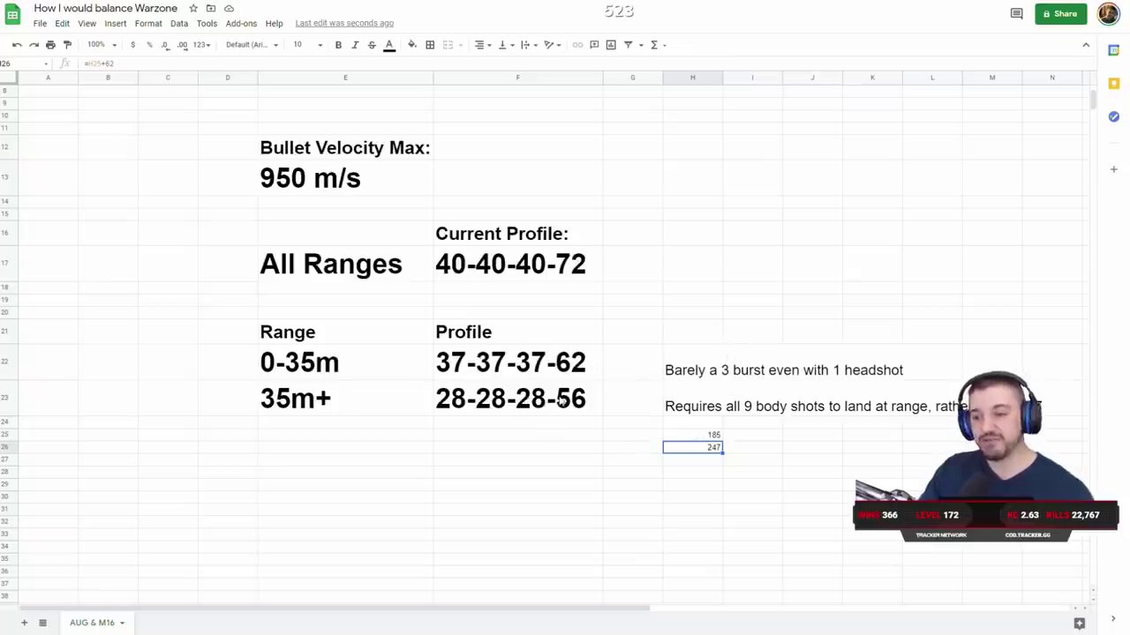
# Clear the scratch damage calculations from cells H25 and H26.
pyautogui.click(690, 463)
pyautogui.moveTo(711, 435); pyautogui.dragTo(714, 447)
pyautogui.press('Delete')
pyautogui.click(518, 472)
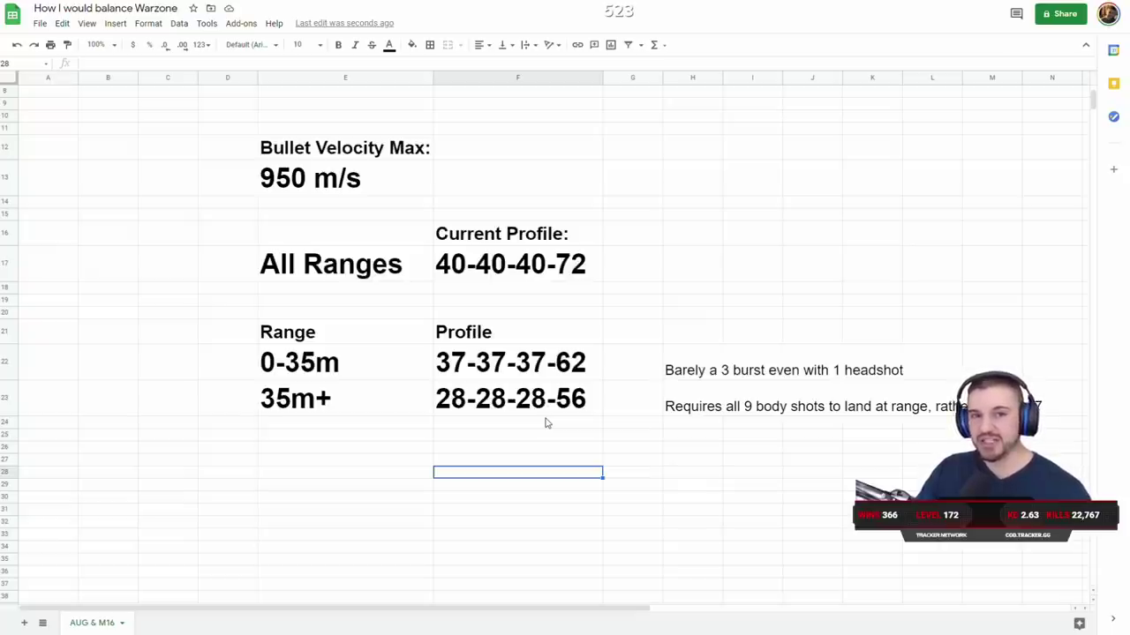
# Calculate seven body shots of the current profile by entering =40*7 in cell G26.
pyautogui.click(516, 265)
pyautogui.click(613, 450)
pyautogui.write('=40*7')
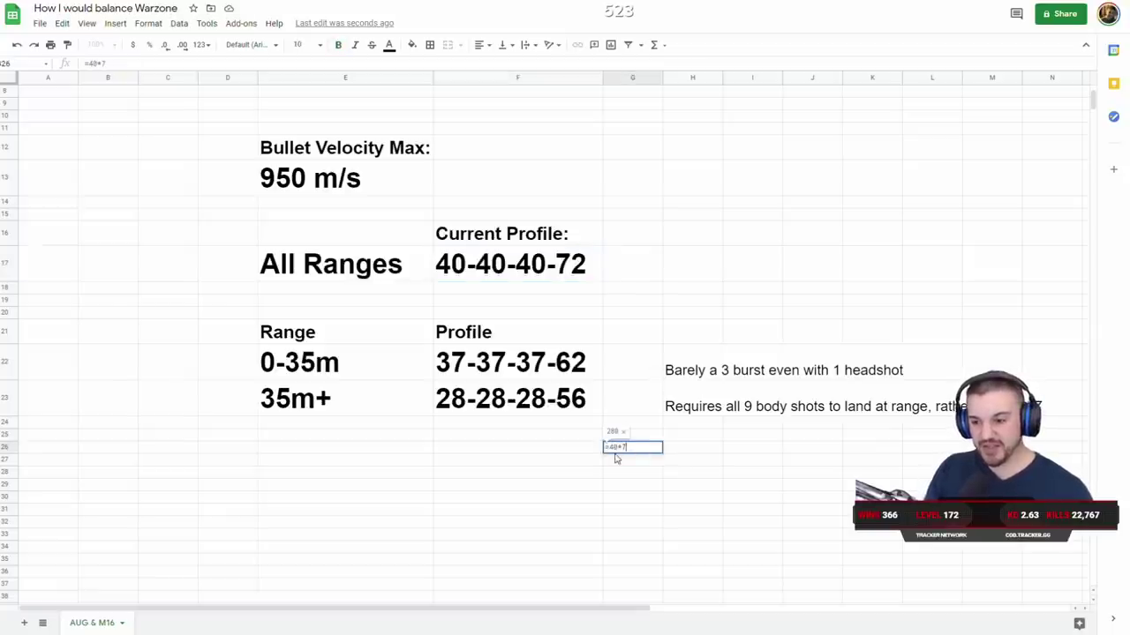
pyautogui.press('Return')
pyautogui.press('Up')
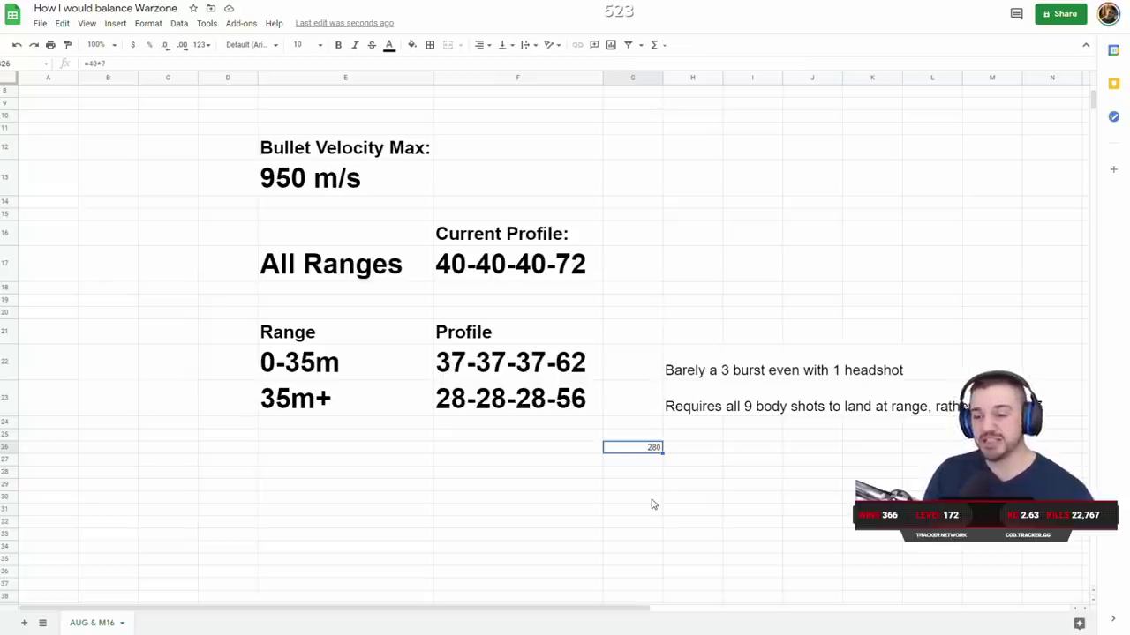
# Replace the calculation in cell G26 with =28*9 and check it against the 35m+ profile.
pyautogui.write('=28')
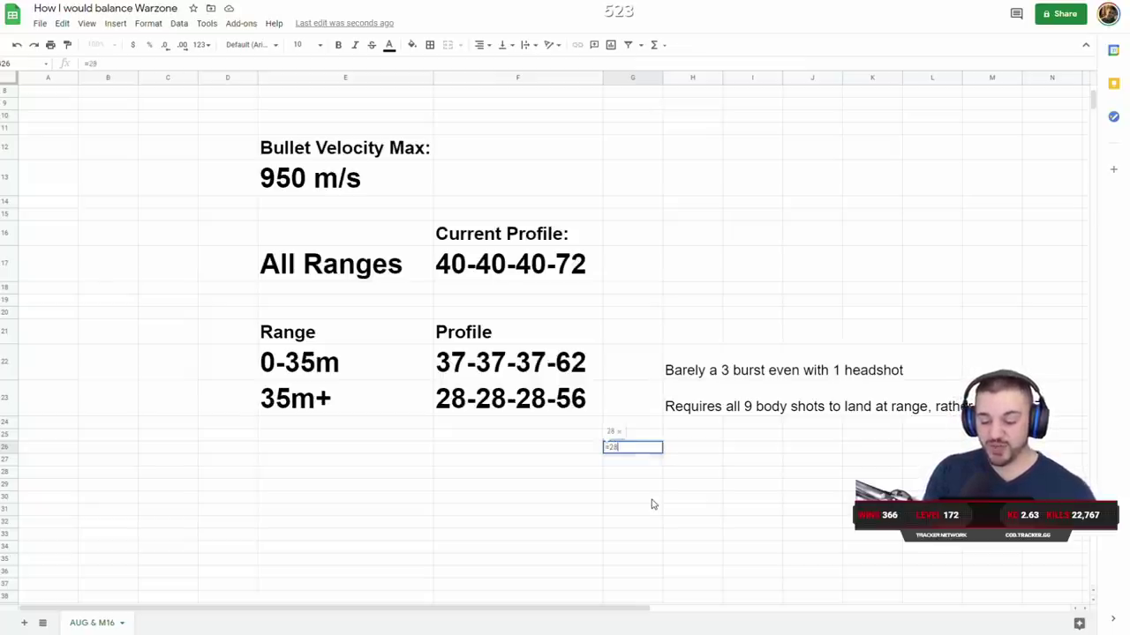
pyautogui.write('*9')
pyautogui.press('Return')
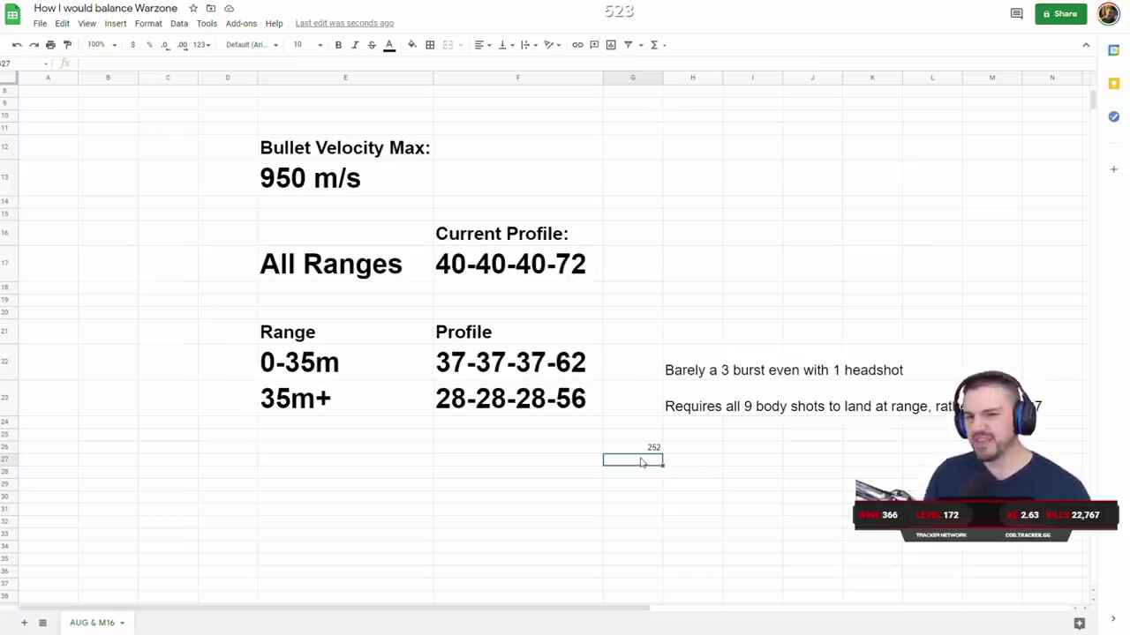
pyautogui.scroll(-3, 671, 467)
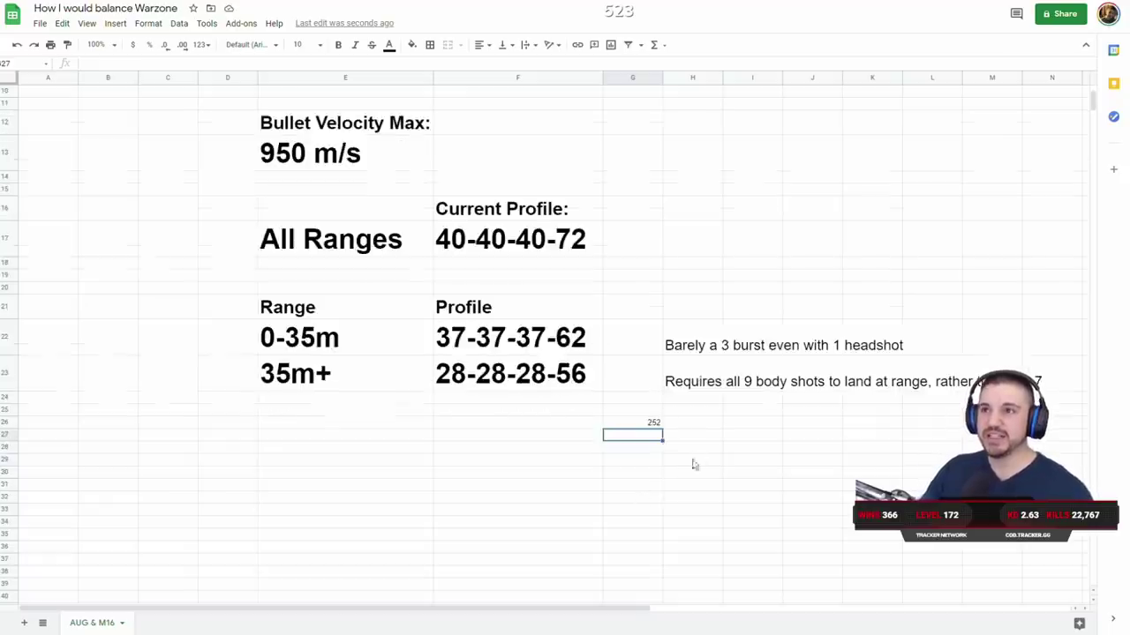
pyautogui.click(474, 353)
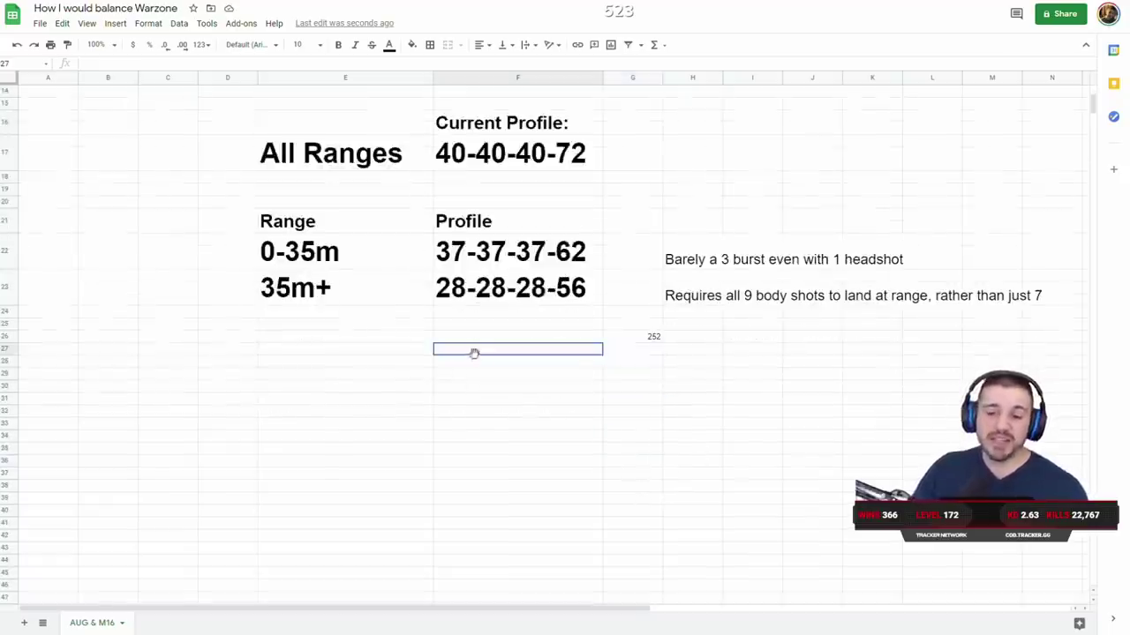
pyautogui.click(653, 339)
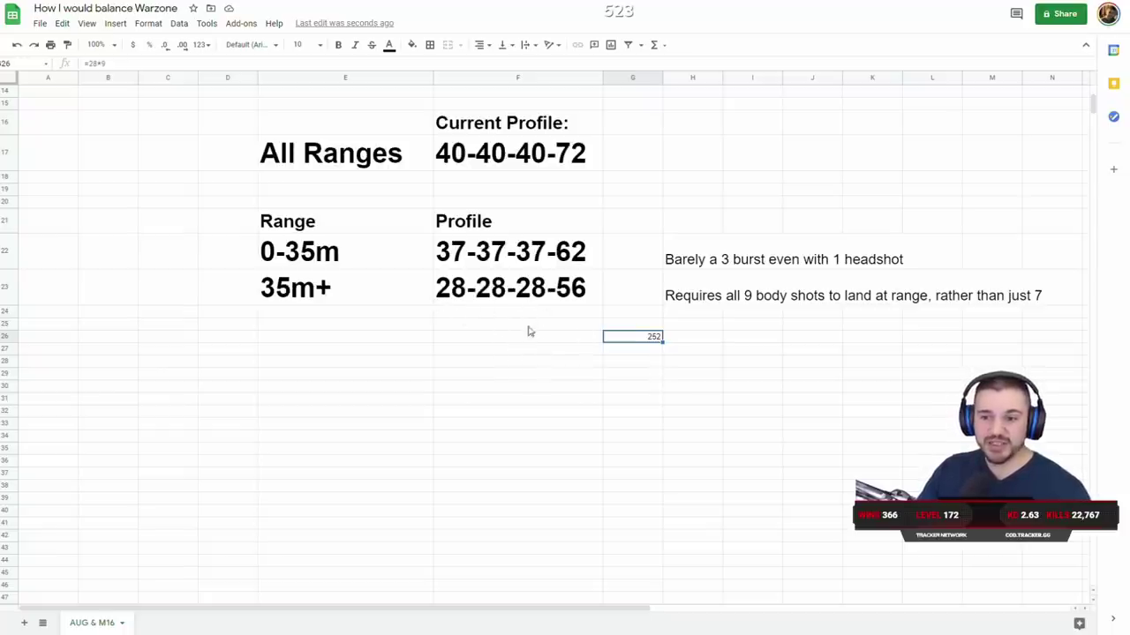
pyautogui.click(483, 298)
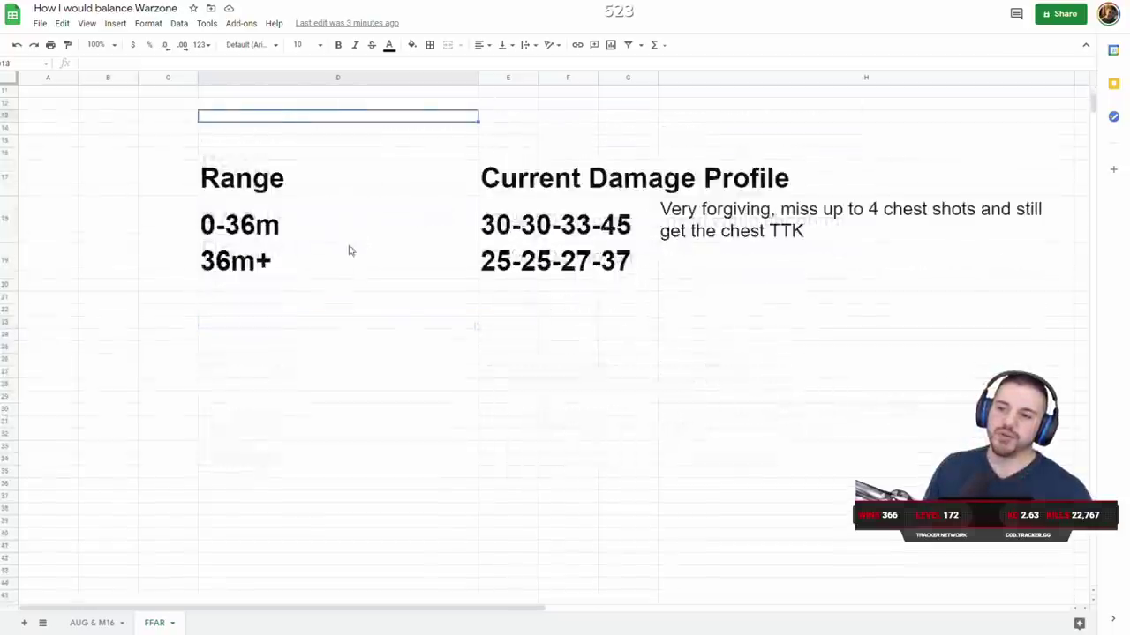
pyautogui.scroll(2, 398, 256)
pyautogui.scroll(-1, 433, 258)
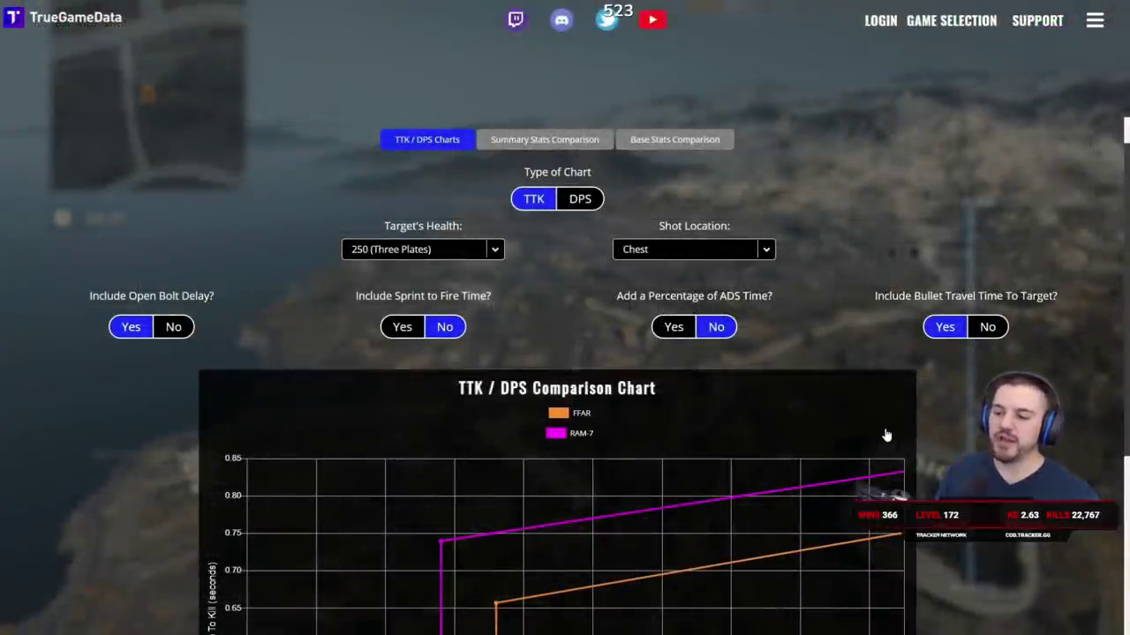
# Set the shot location of the FFAR and RAM-7 time-to-kill comparison chart to Extremities.
pyautogui.scroll(-3, 776, 408)
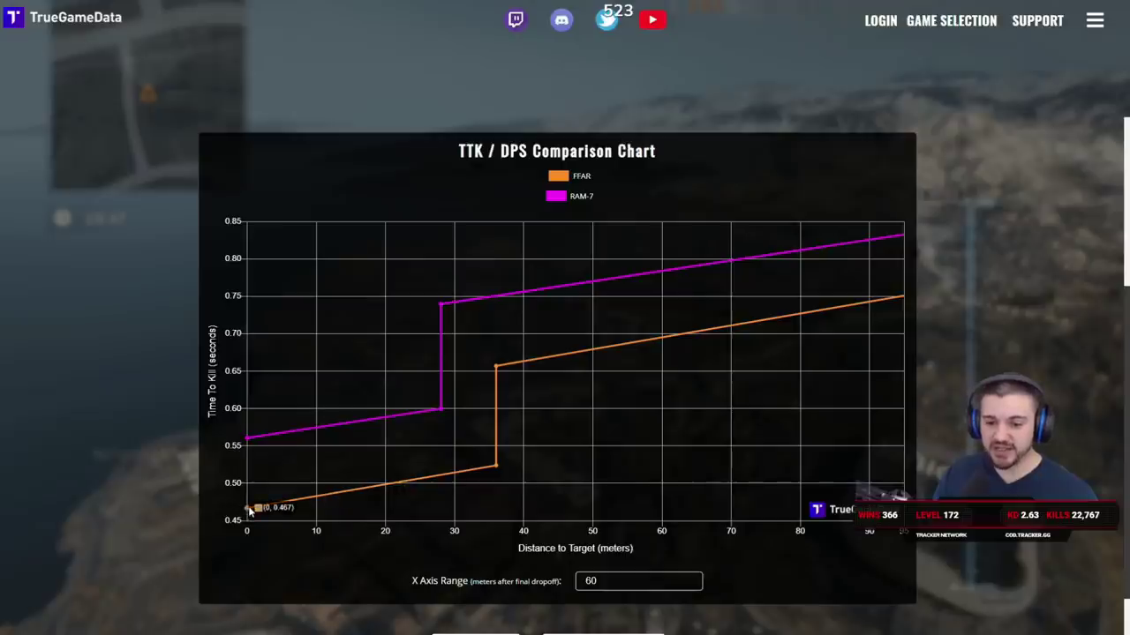
pyautogui.scroll(2, 455, 467)
pyautogui.scroll(1, 455, 468)
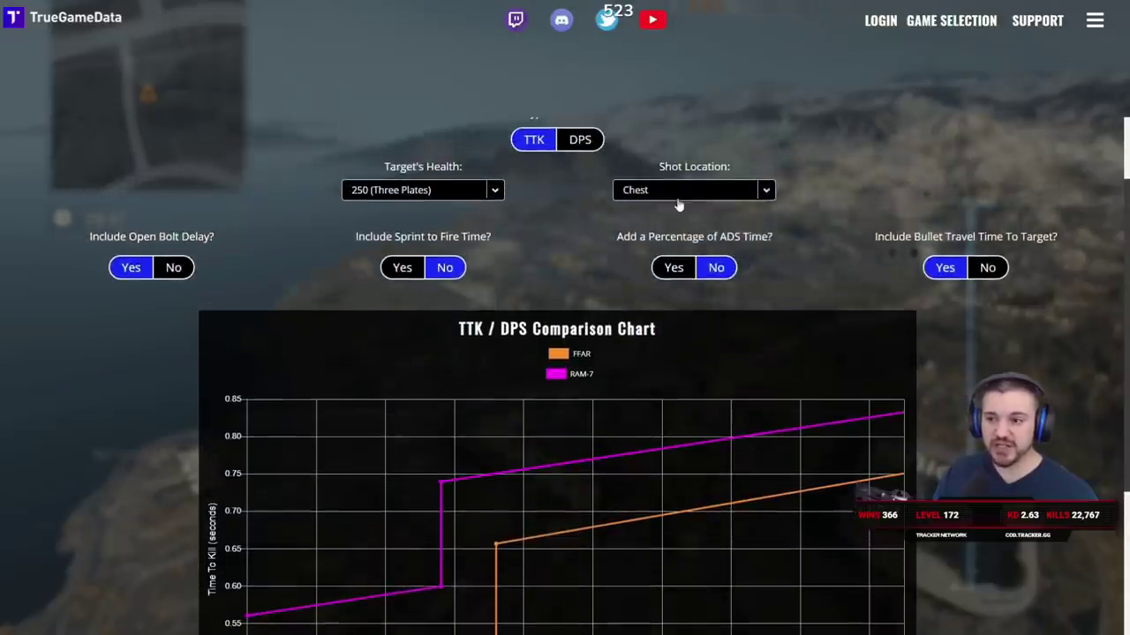
pyautogui.click(684, 192)
pyautogui.click(676, 268)
# Examine how the FFAR and RAM-7 times to kill compare over distance for extremity shots.
pyautogui.scroll(-2, 542, 374)
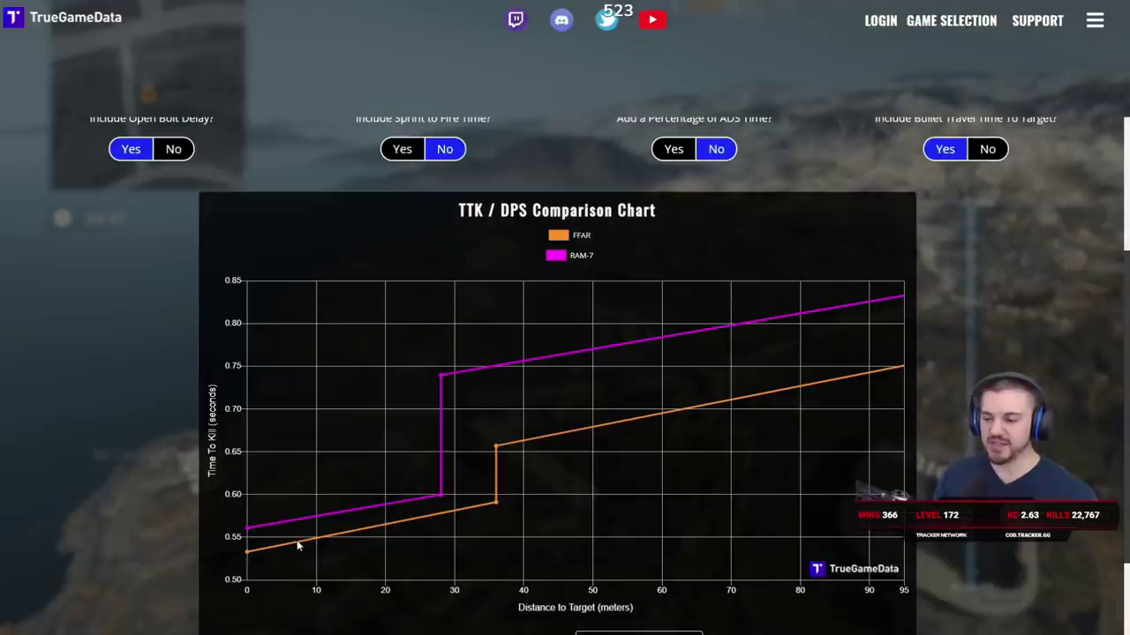
pyautogui.scroll(3, 318, 549)
pyautogui.scroll(-3, 556, 450)
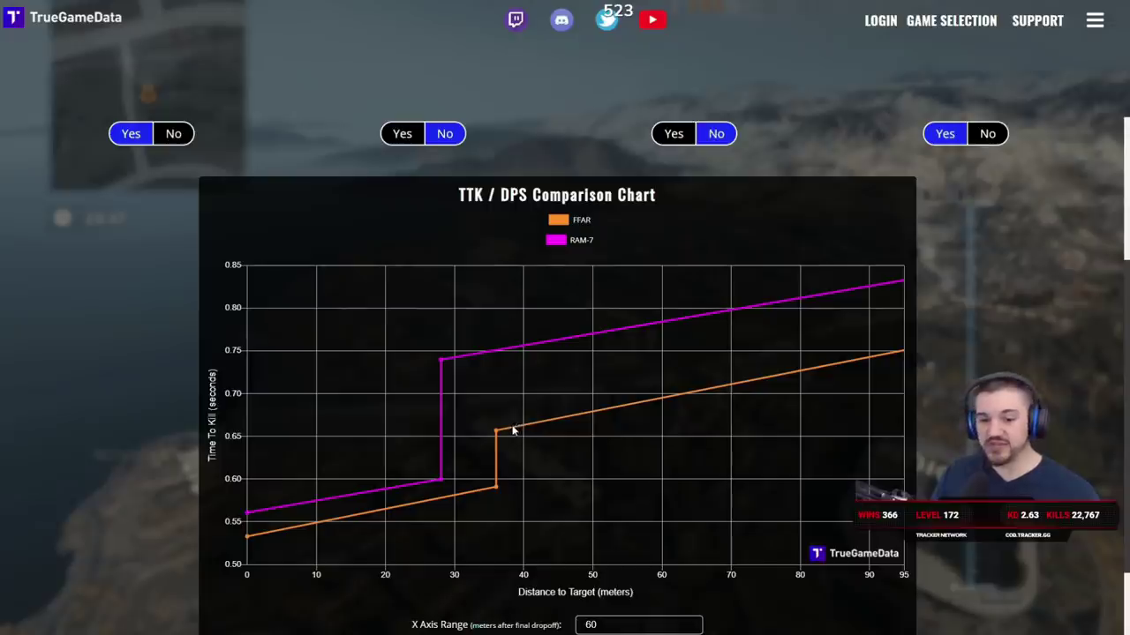
pyautogui.scroll(5, 508, 429)
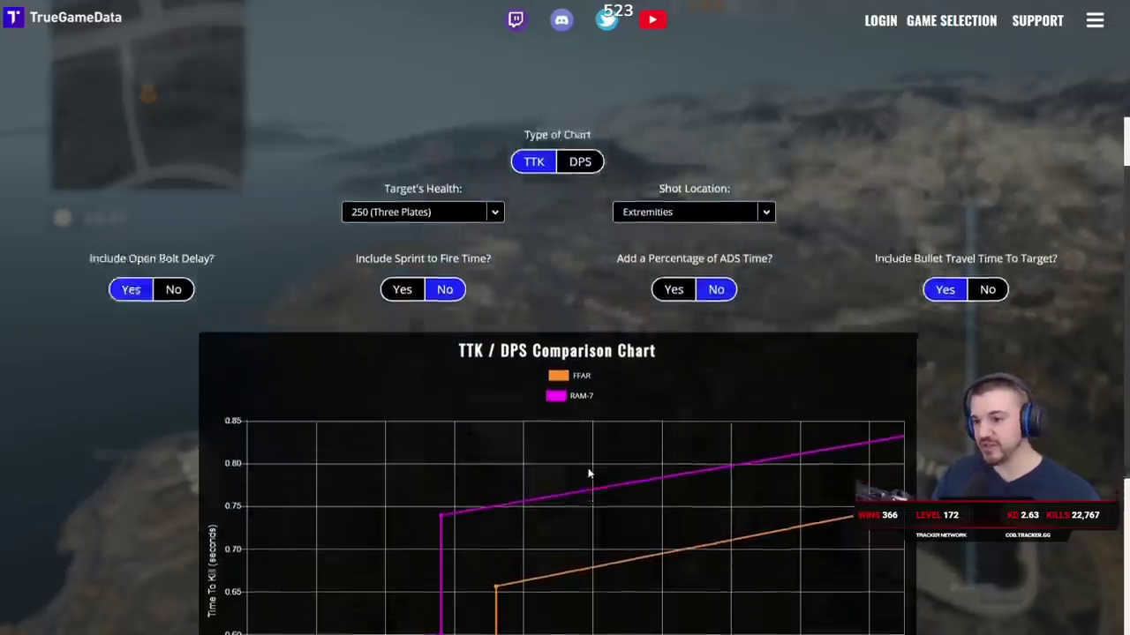
pyautogui.scroll(-1, 562, 447)
pyautogui.scroll(-1, 562, 447)
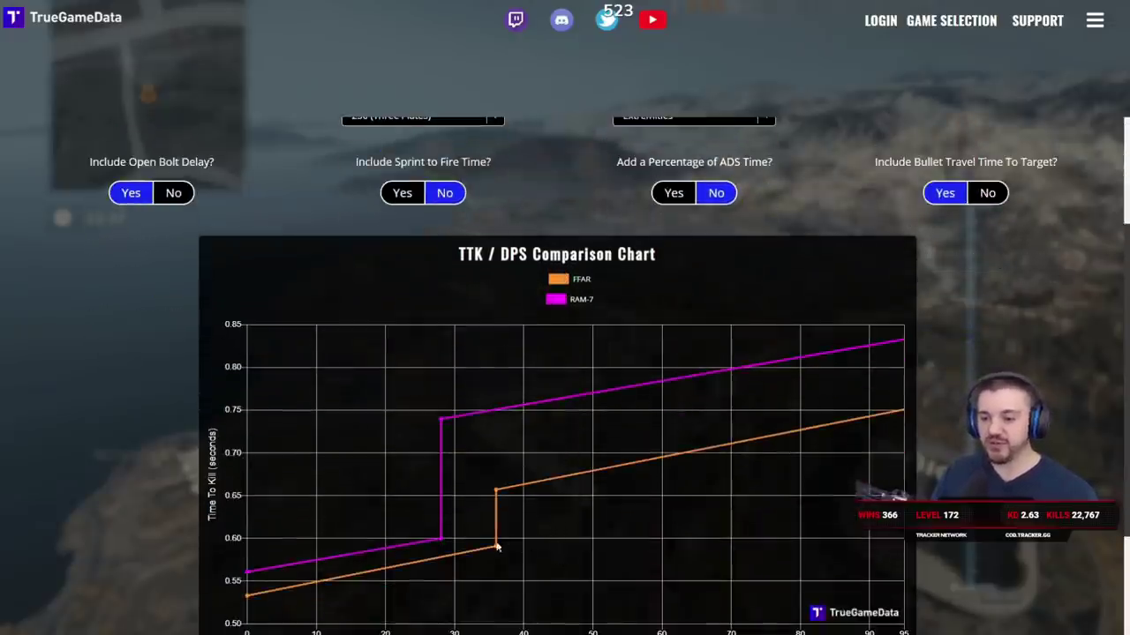
pyautogui.scroll(-1, 496, 546)
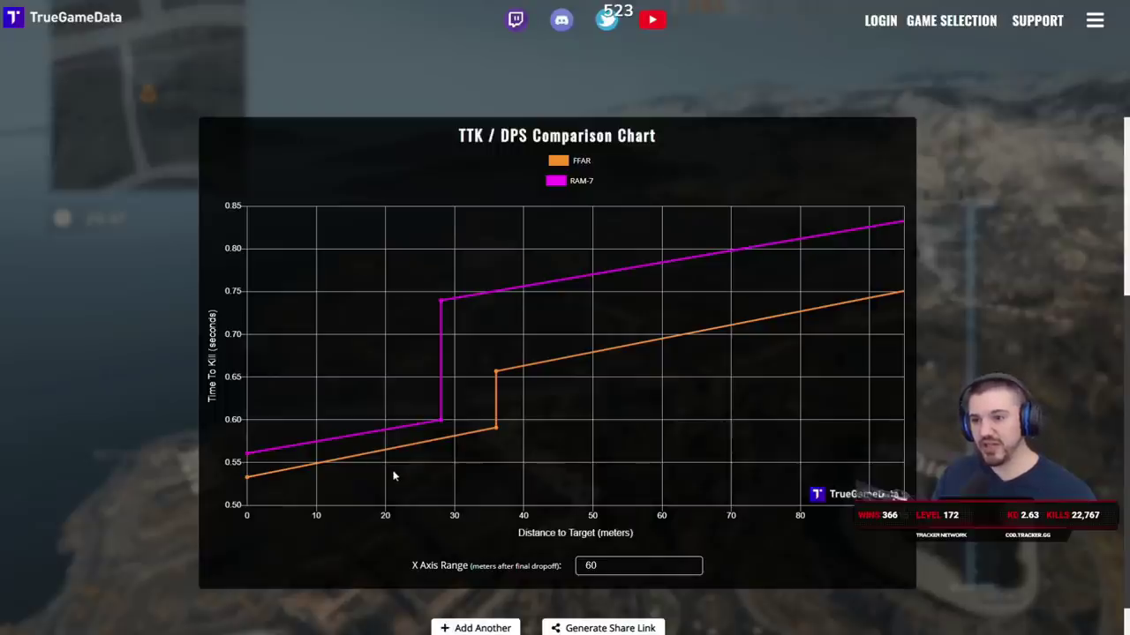
pyautogui.scroll(-1, 393, 475)
pyautogui.scroll(2, 459, 503)
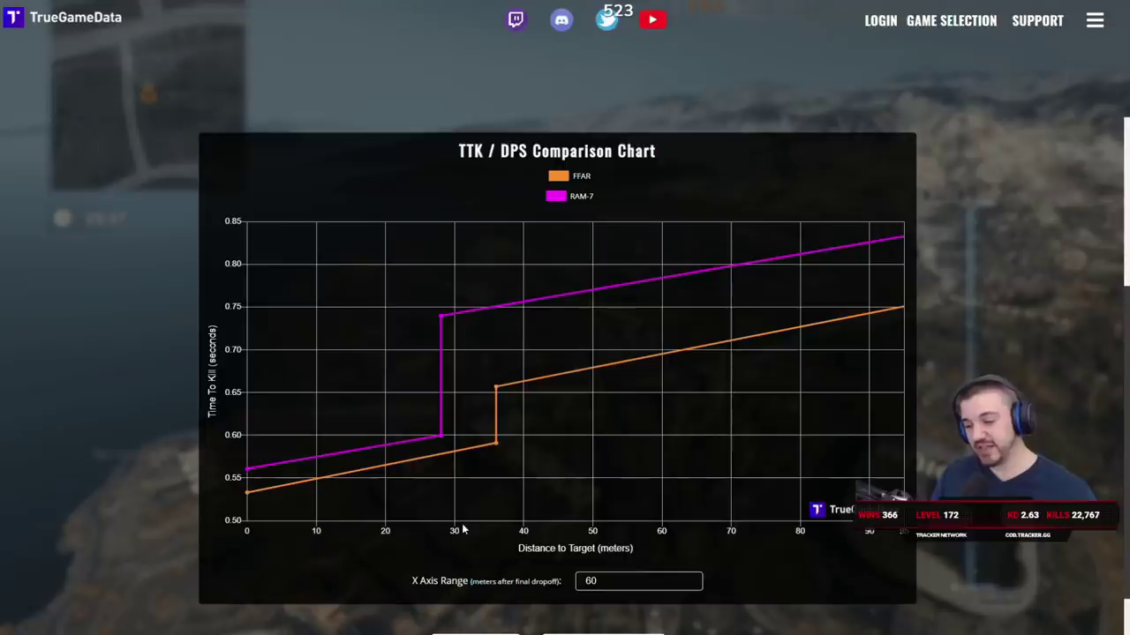
pyautogui.scroll(3, 559, 385)
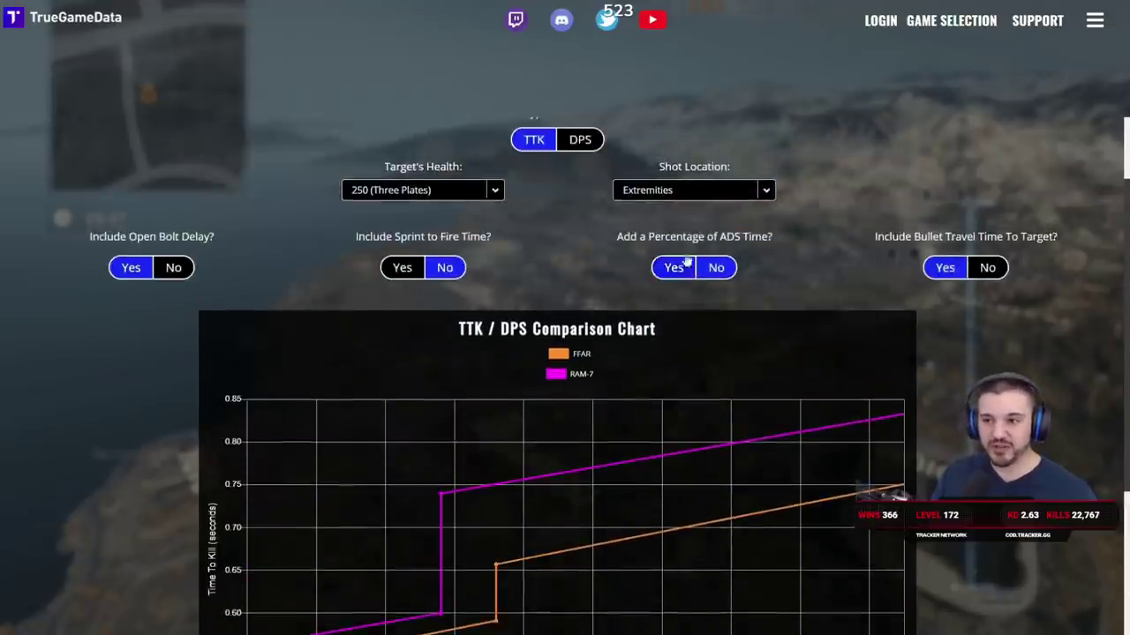
pyautogui.scroll(1, 662, 256)
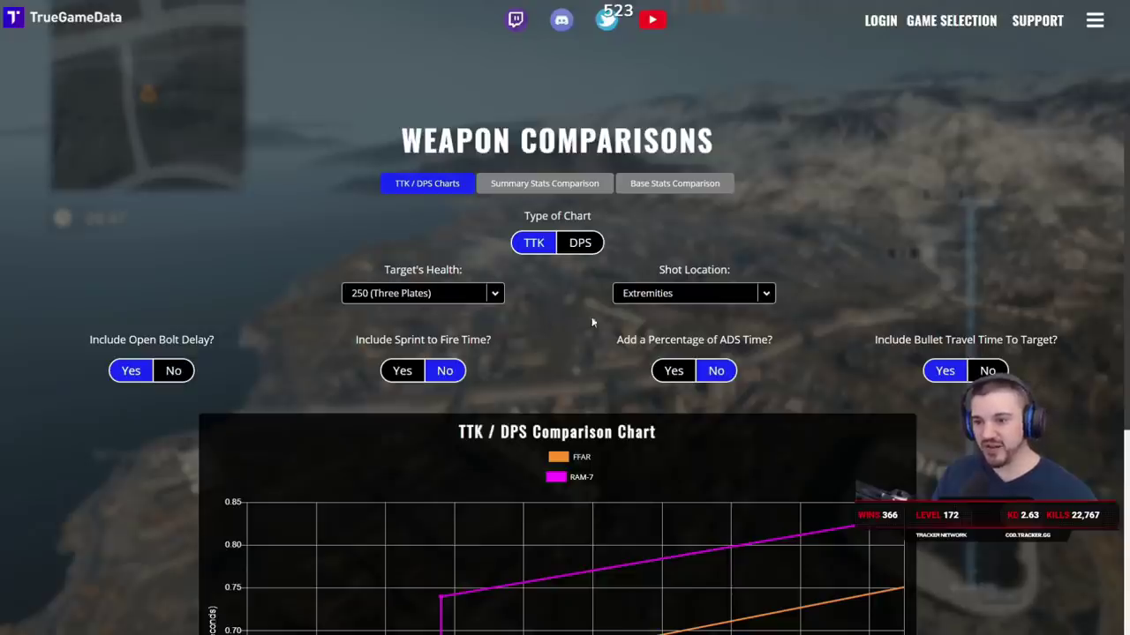
# Set the shot location to Chest and read the FFAR and RAM-7 times to kill at 0 meters.
pyautogui.click(668, 293)
pyautogui.click(668, 331)
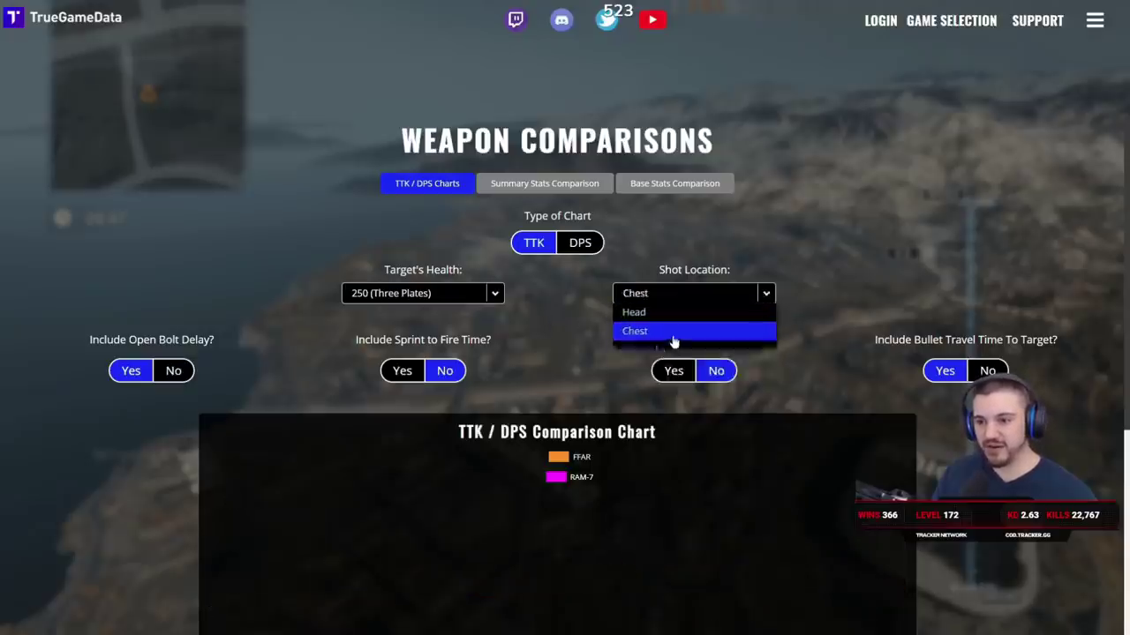
pyautogui.scroll(-3, 464, 429)
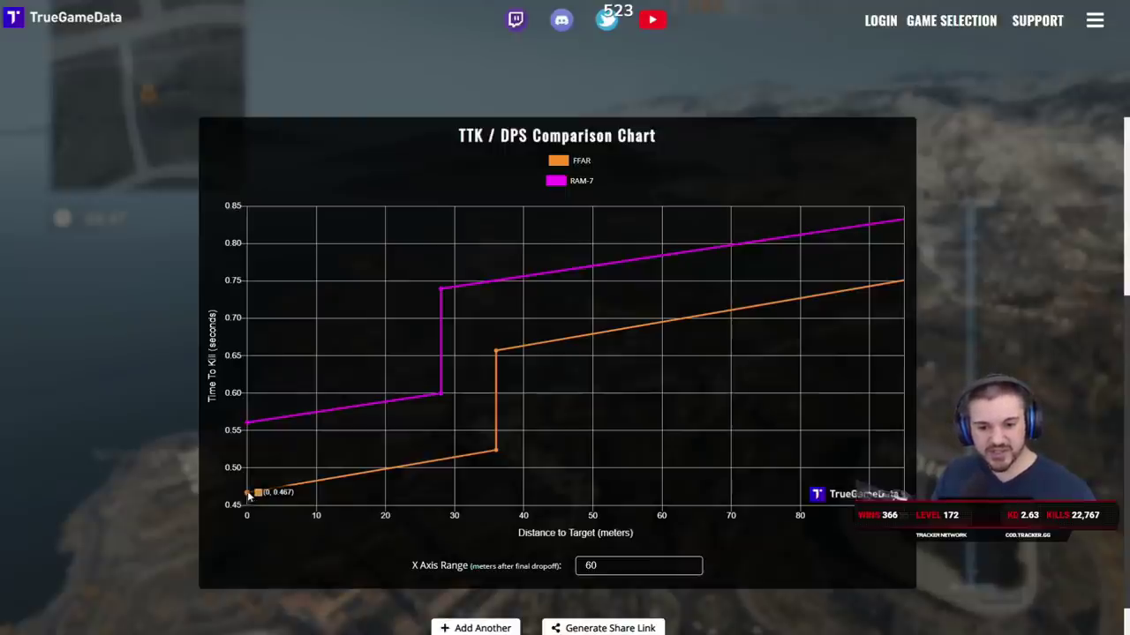
pyautogui.moveTo(248, 425)
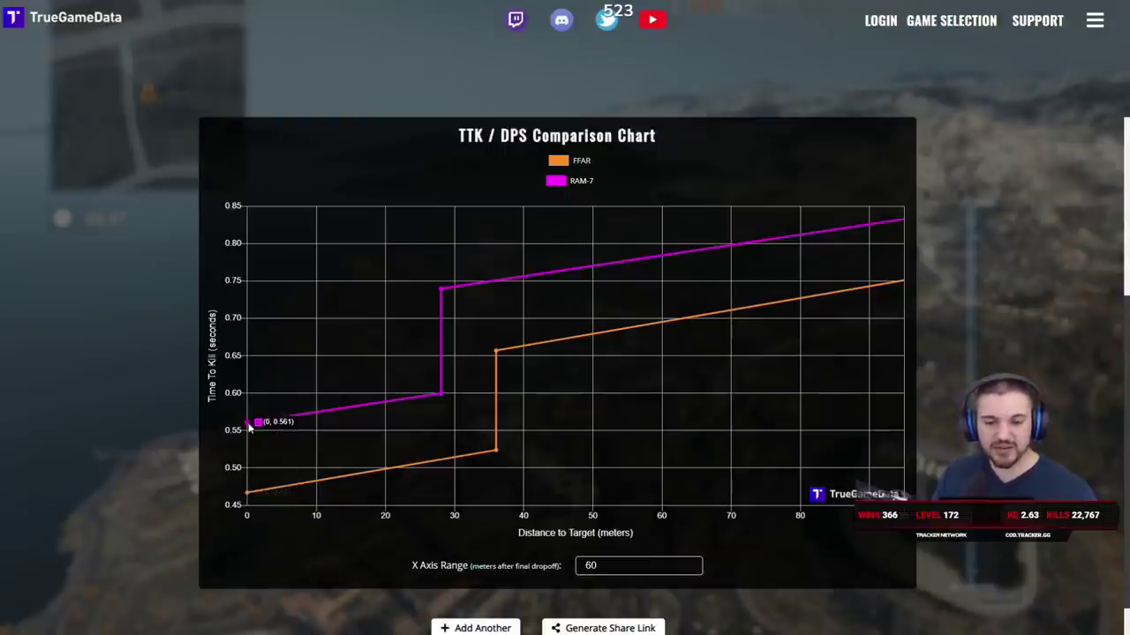
pyautogui.moveTo(248, 497)
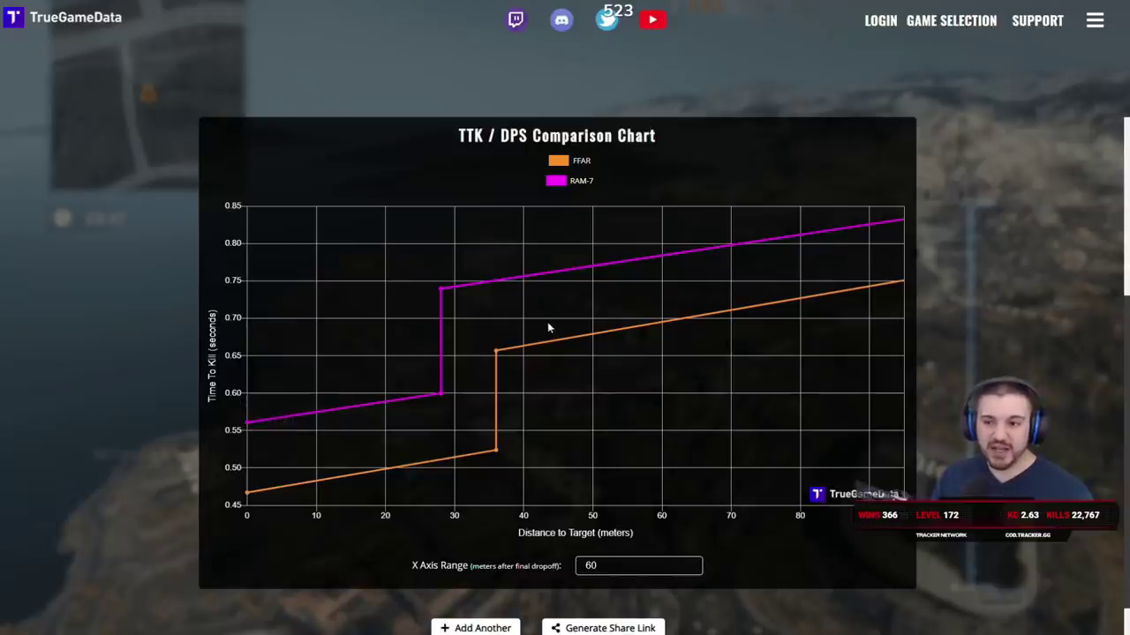
# Set the comparison chart's shot location to Extremities and view the FFAR and RAM-7 time-to-kill curves.
pyautogui.scroll(2, 548, 328)
pyautogui.click(706, 176)
pyautogui.click(685, 253)
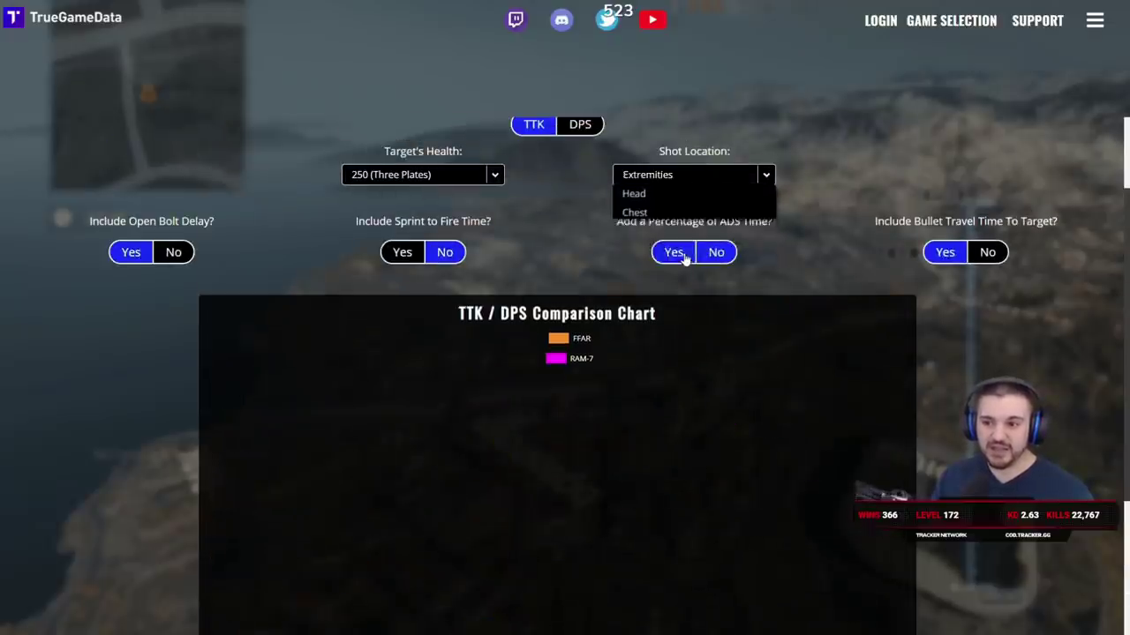
pyautogui.scroll(-2, 338, 416)
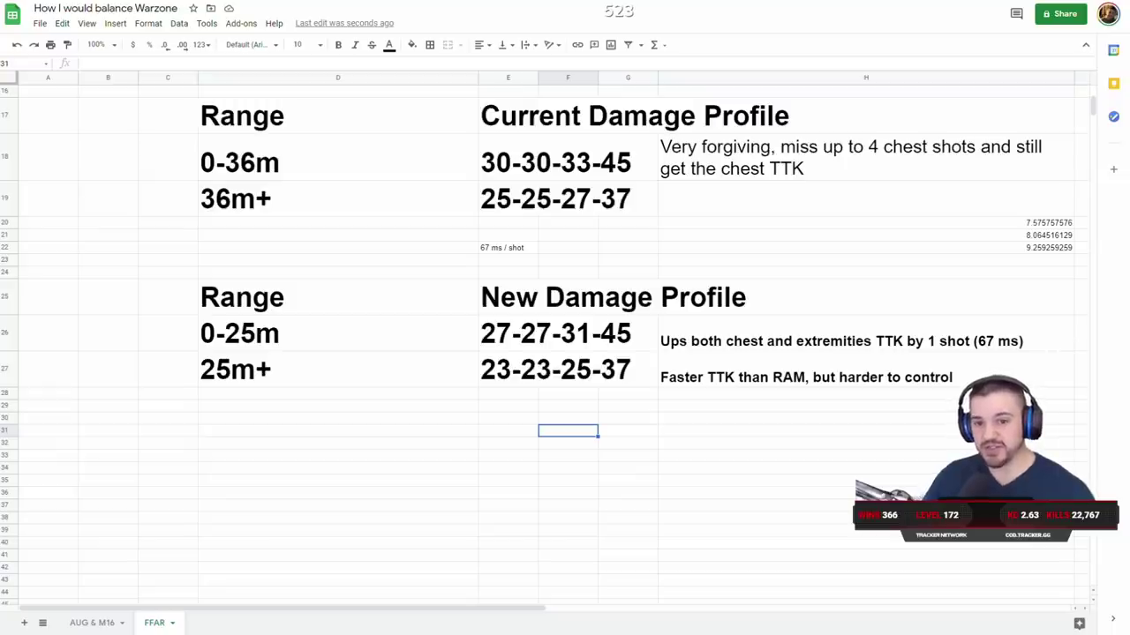
# In the Google Sheets balance document, review the FFAR's new 0-25m range, its damage profile and the accompanying TTK note.
pyautogui.click(320, 345)
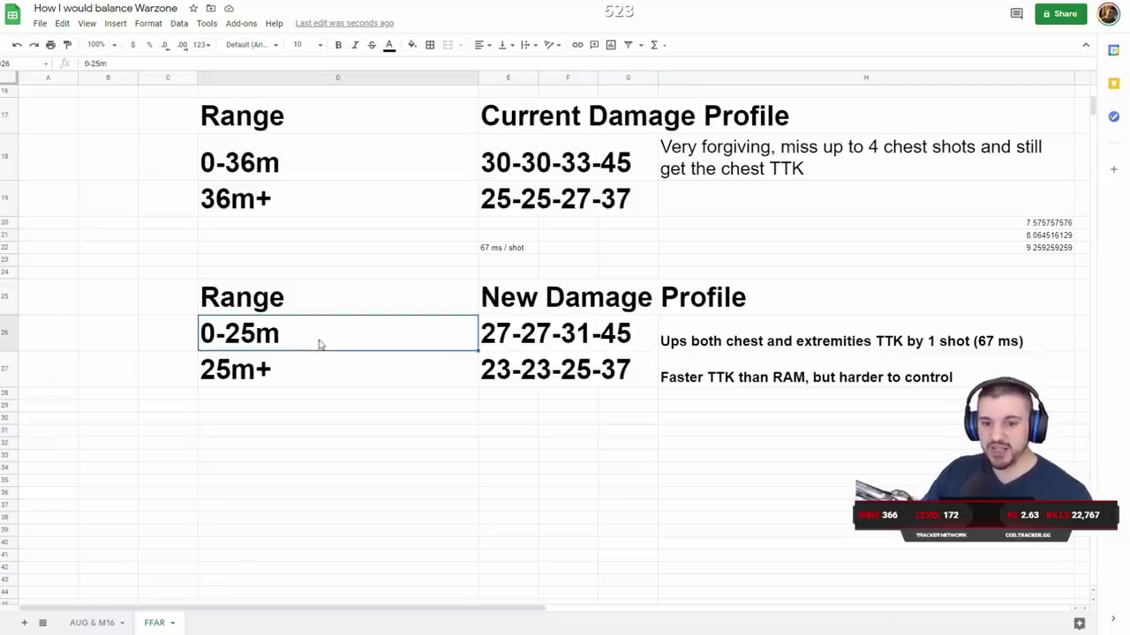
pyautogui.click(274, 380)
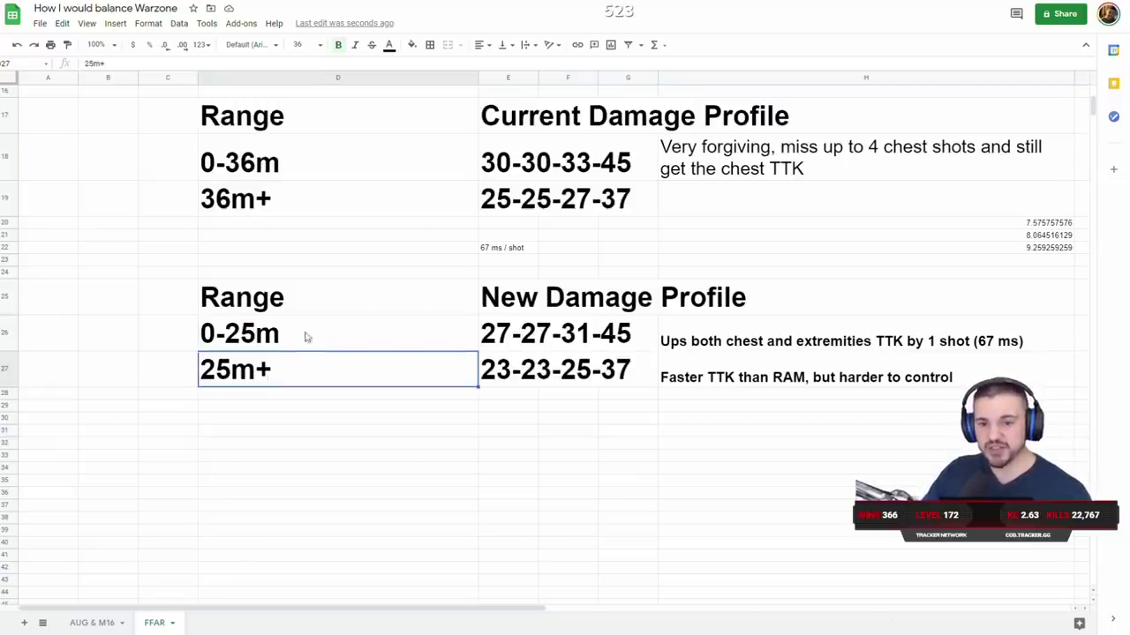
pyautogui.click(447, 337)
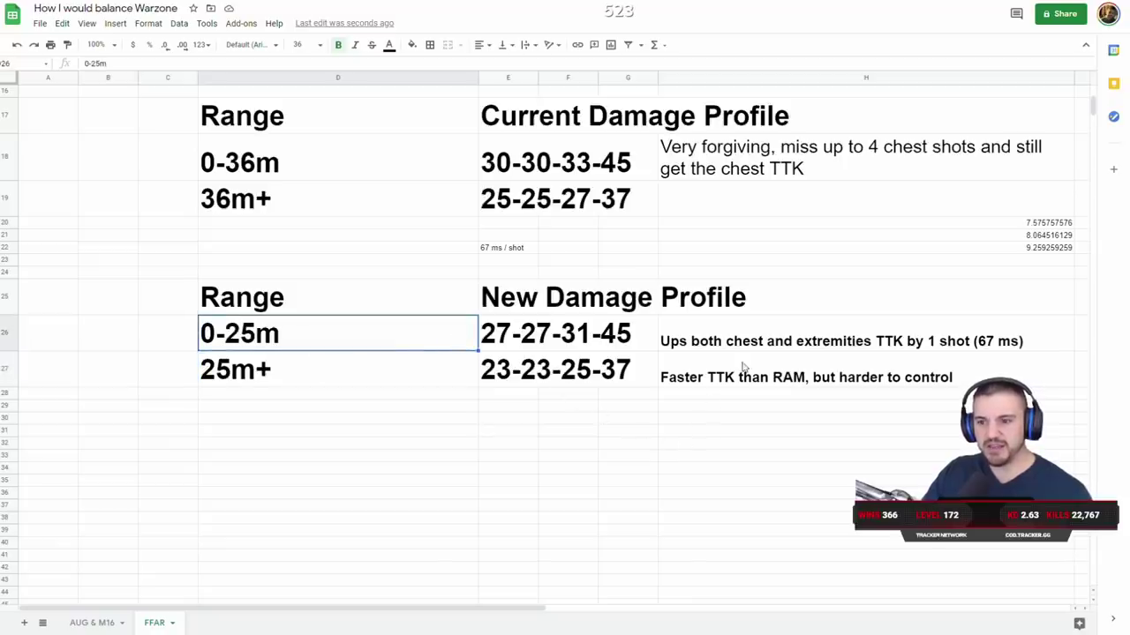
pyautogui.click(516, 343)
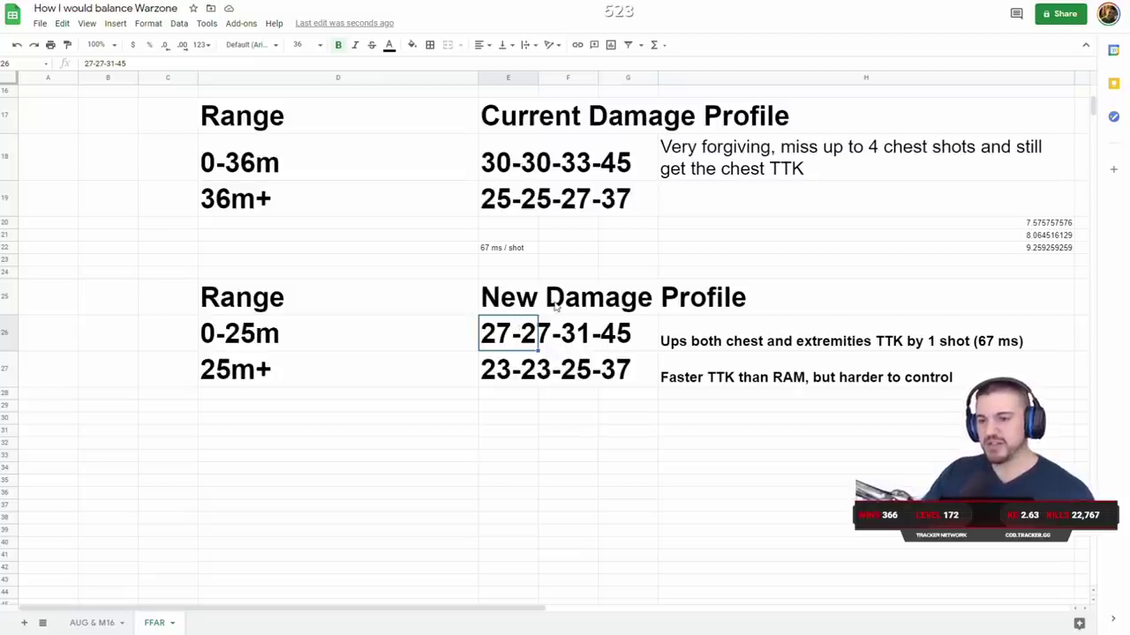
pyautogui.click(717, 349)
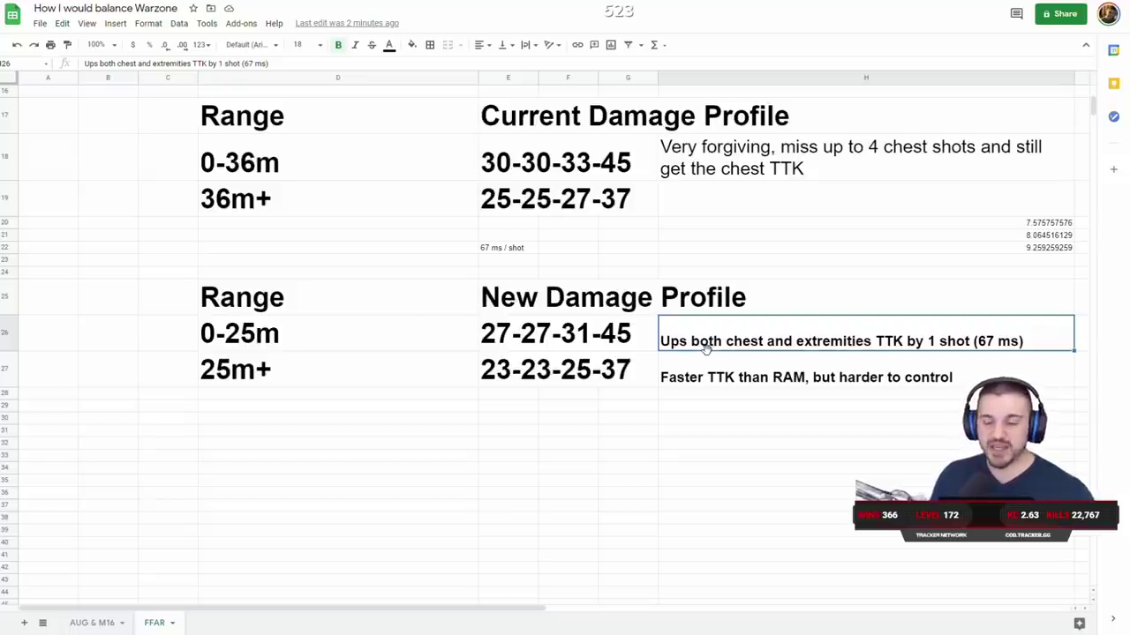
# Review the FFAR's new 25m+ range, its damage profile and the note comparing it with the RAM.
pyautogui.click(330, 372)
pyautogui.click(511, 372)
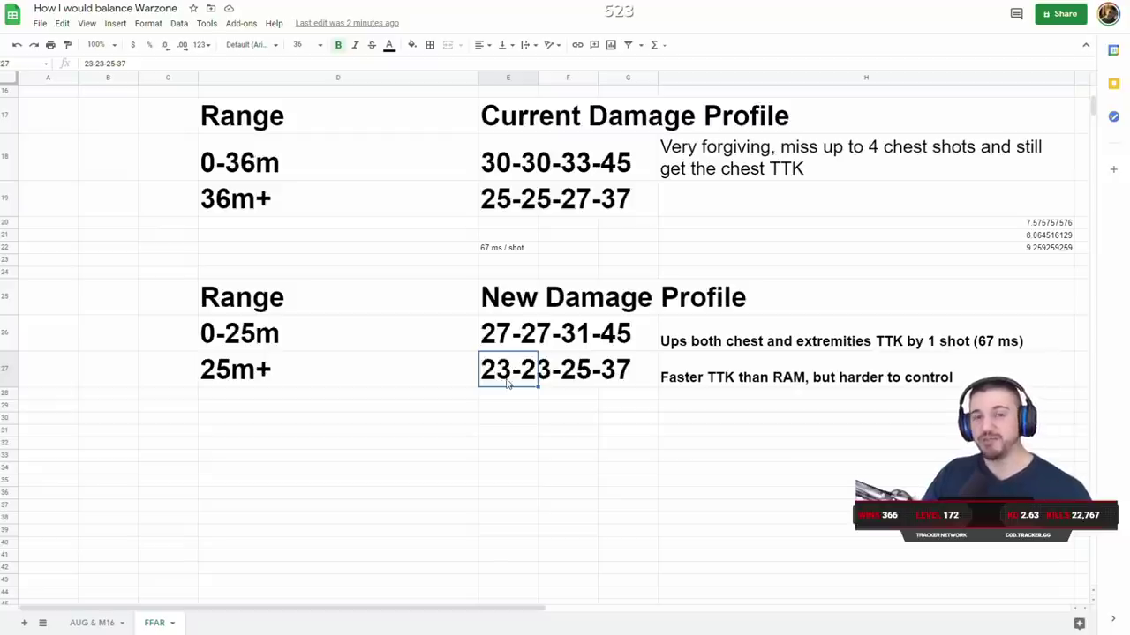
pyautogui.click(360, 377)
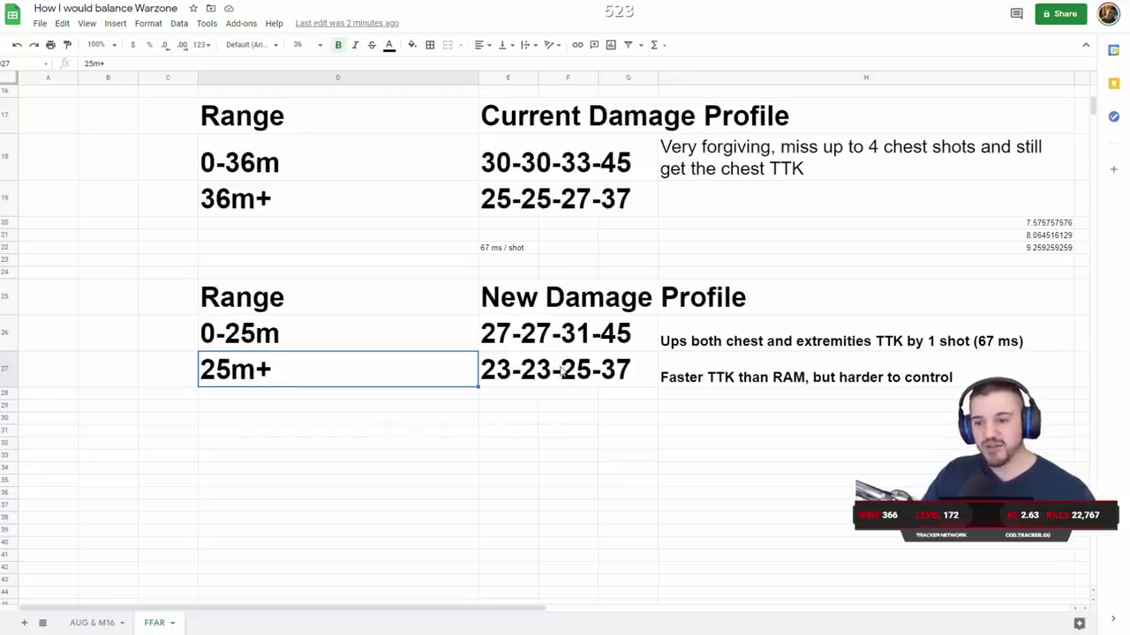
pyautogui.click(492, 390)
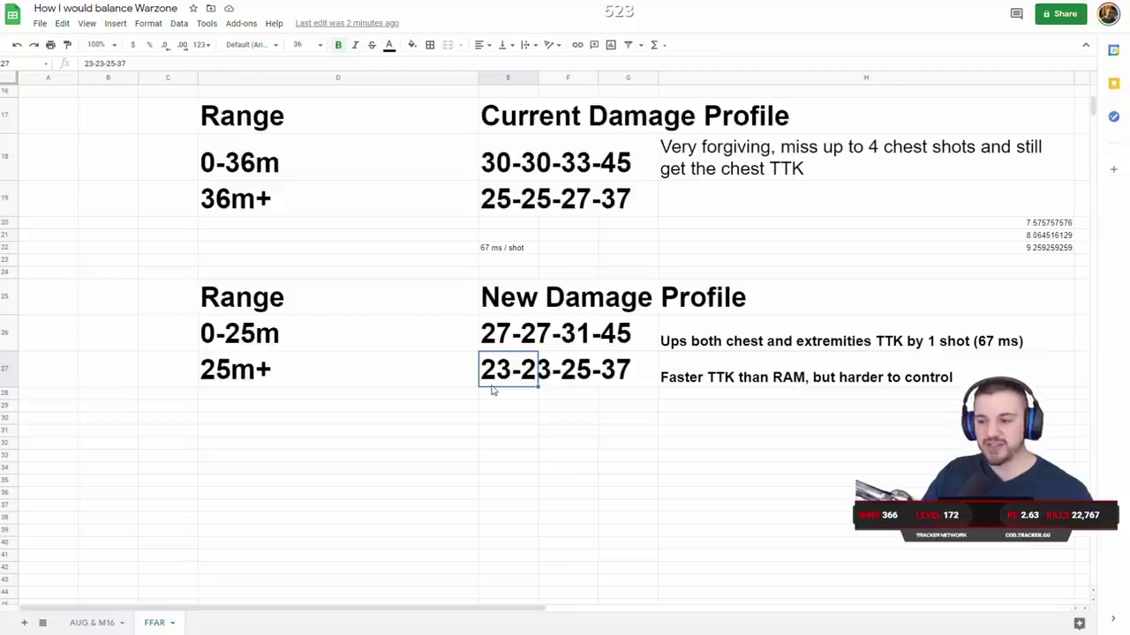
pyautogui.click(751, 383)
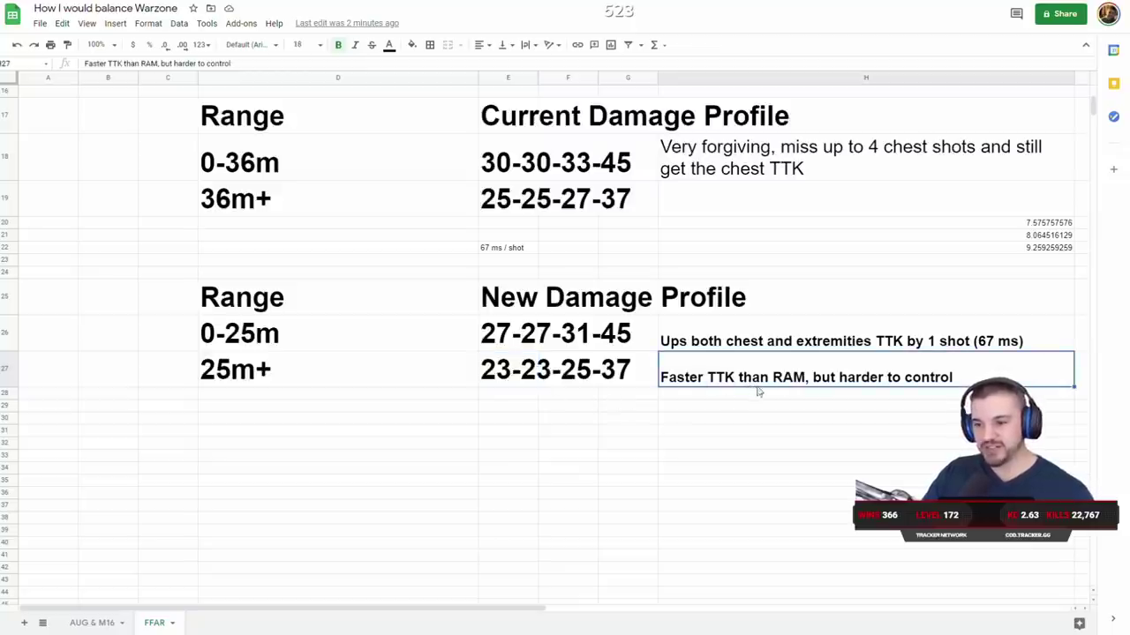
pyautogui.scroll(-1, 706, 388)
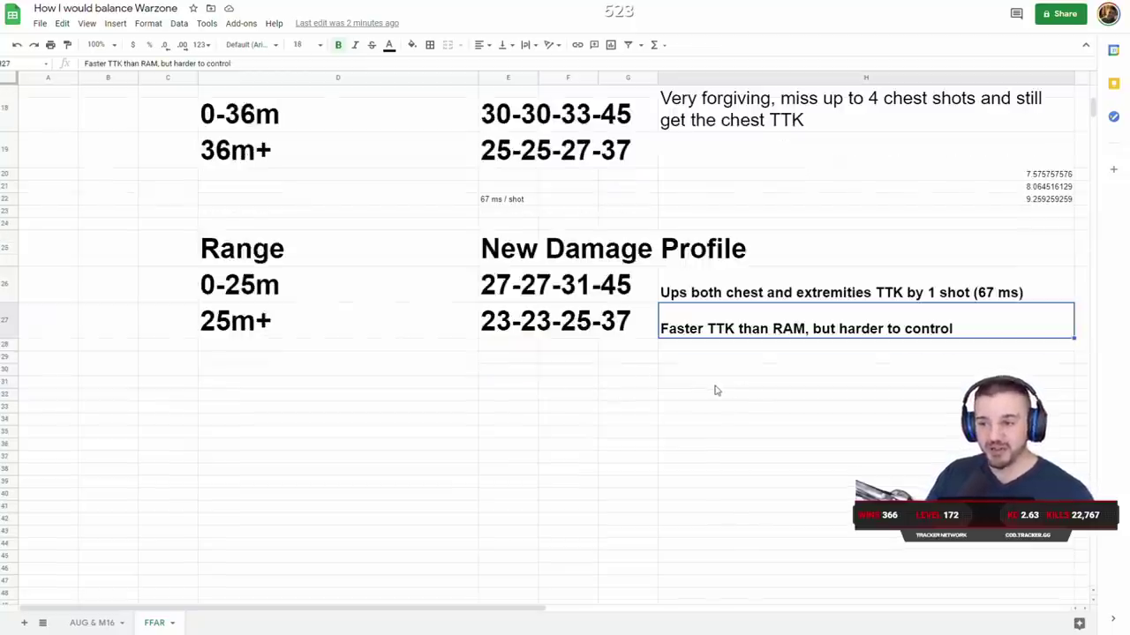
pyautogui.scroll(1, 719, 392)
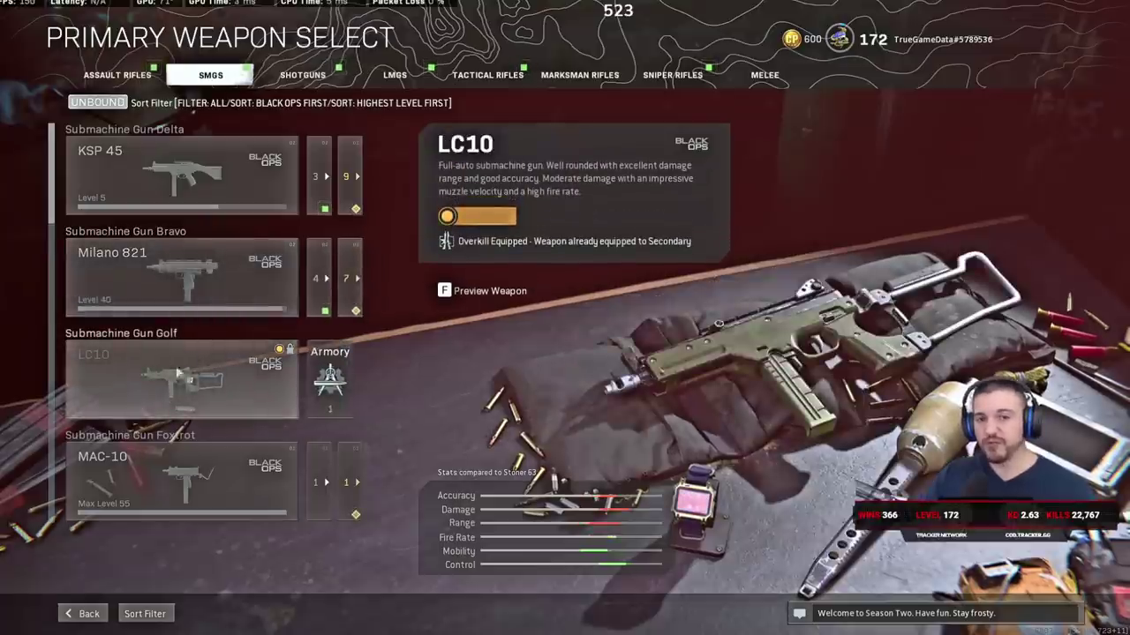
# In Call of Duty: Warzone, look through the whole SMG list of the primary weapon selection and return to its beginning.
pyautogui.scroll(-1, 182, 403)
pyautogui.scroll(-2, 183, 401)
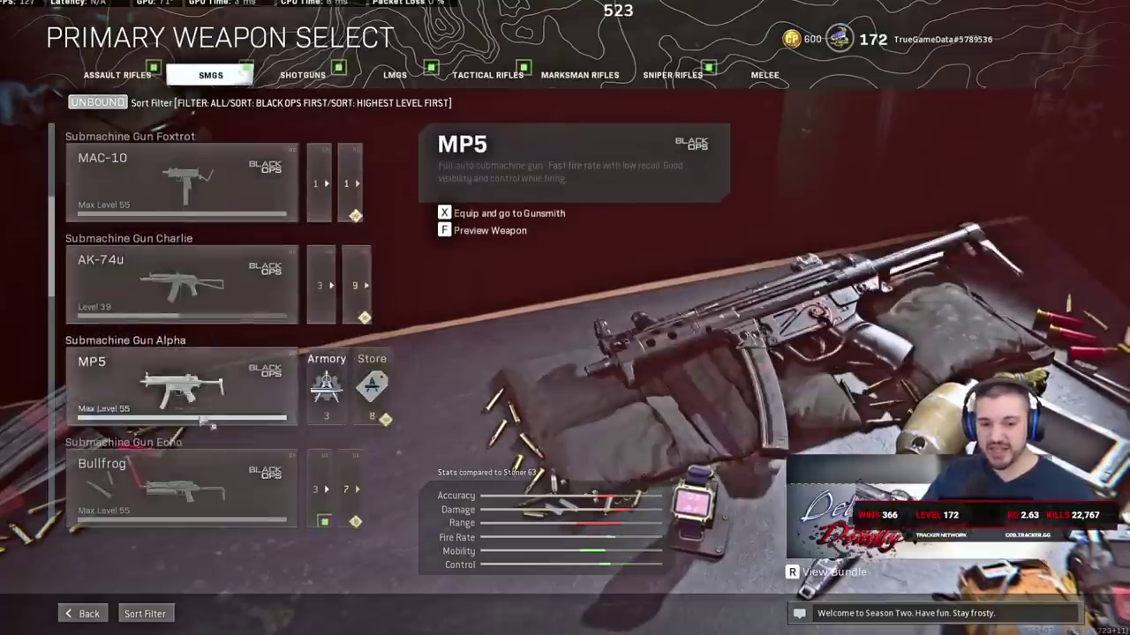
pyautogui.scroll(-1, 185, 393)
pyautogui.scroll(-6, 185, 389)
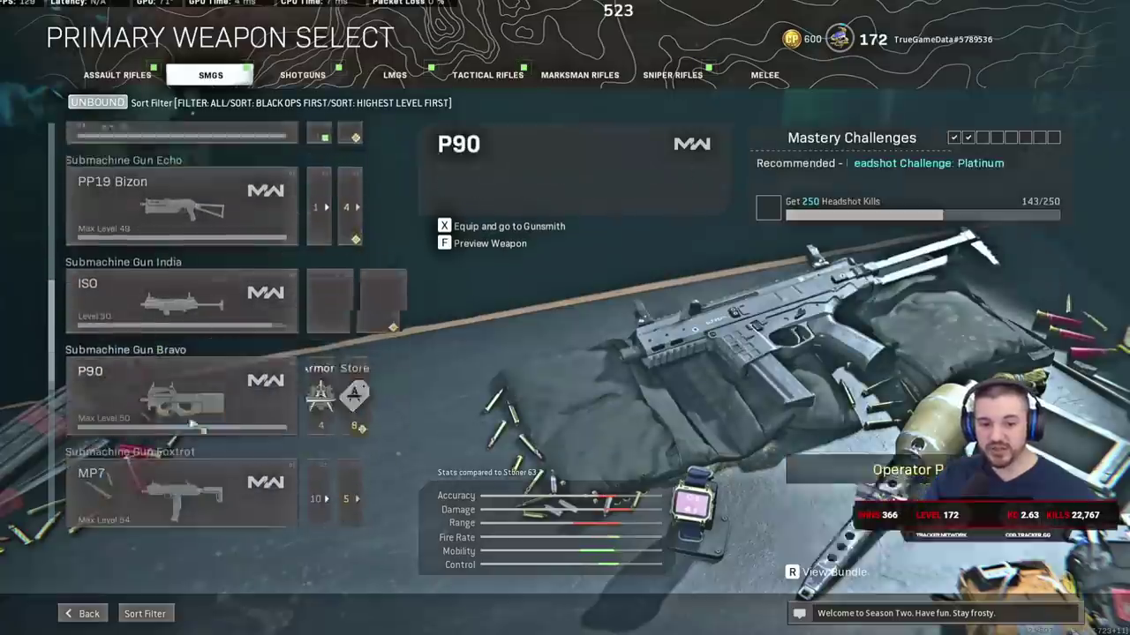
pyautogui.scroll(-1, 187, 477)
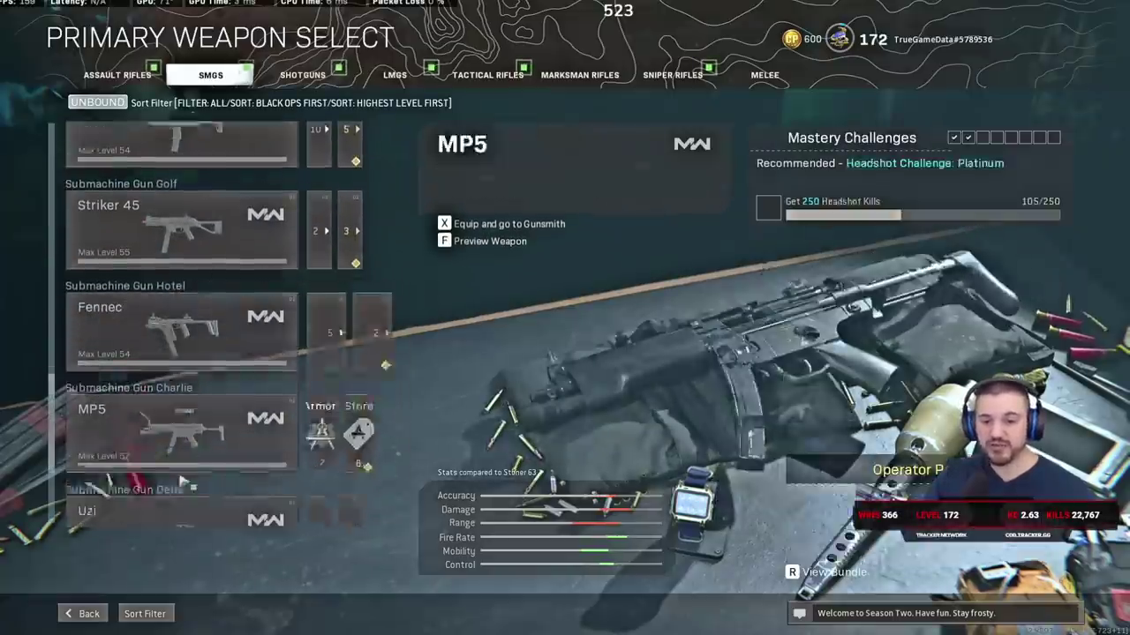
pyautogui.scroll(-2, 176, 397)
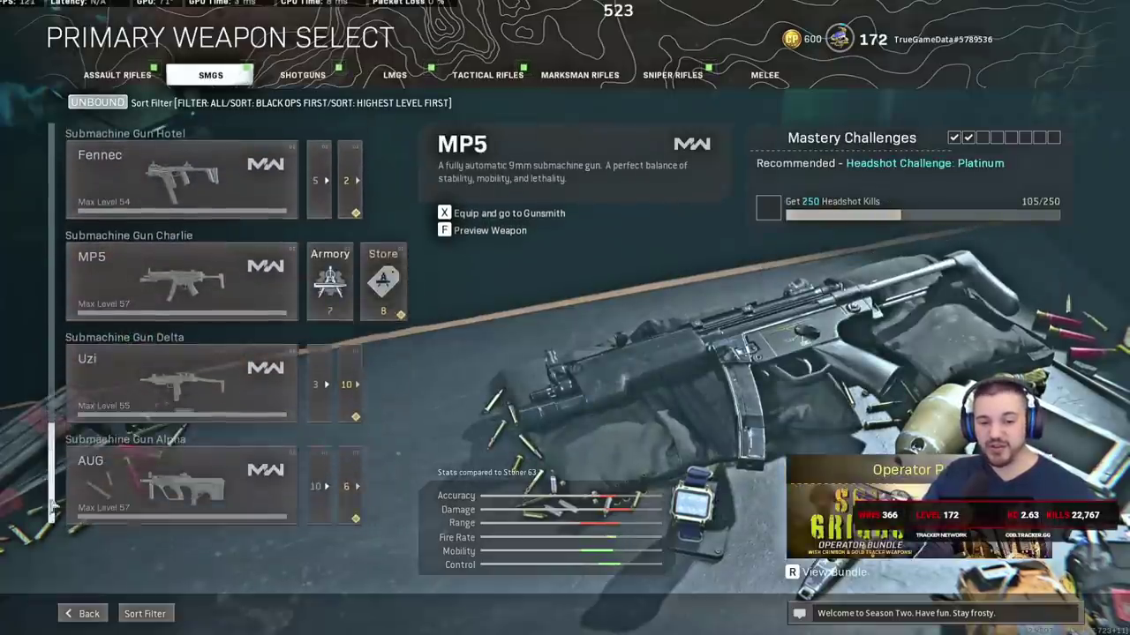
pyautogui.scroll(1, 161, 351)
pyautogui.scroll(5, 161, 351)
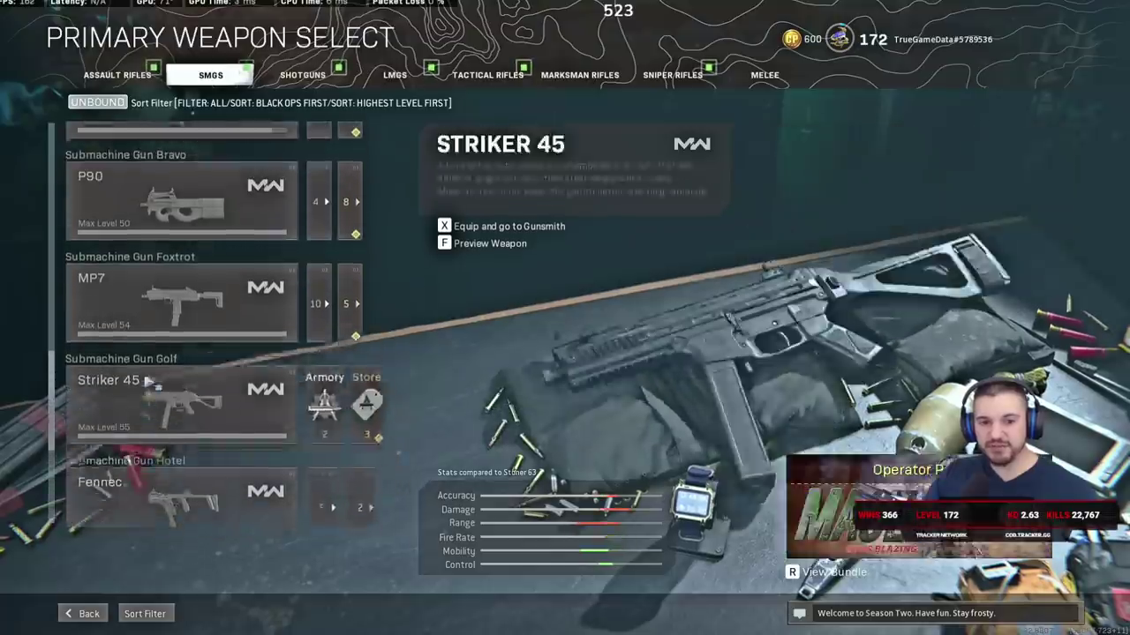
pyautogui.scroll(6, 174, 363)
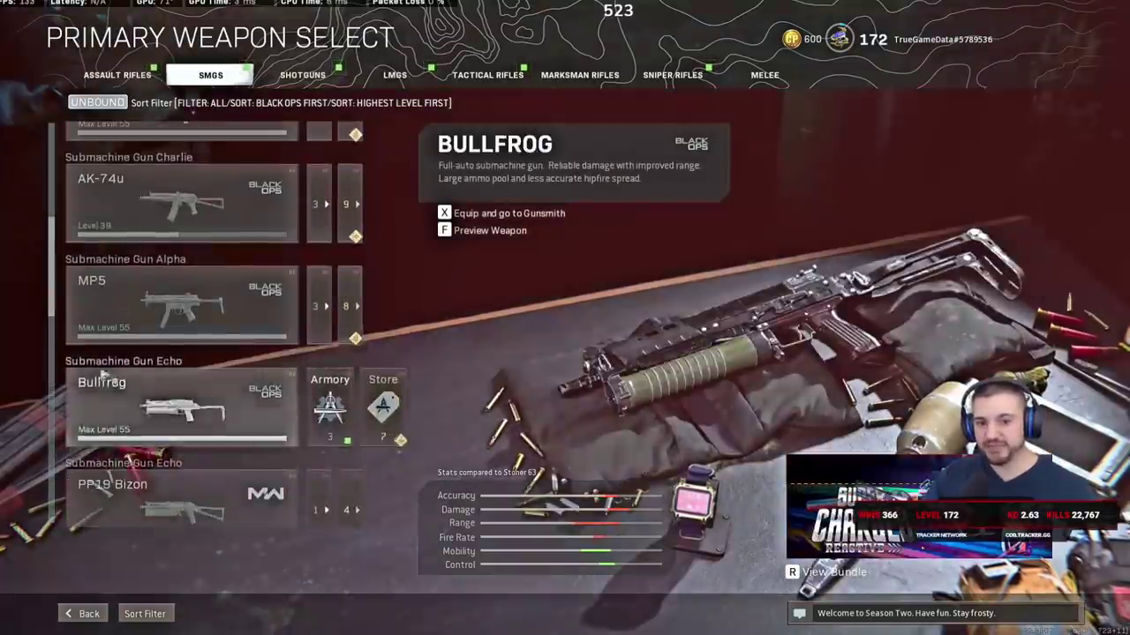
pyautogui.scroll(2, 141, 264)
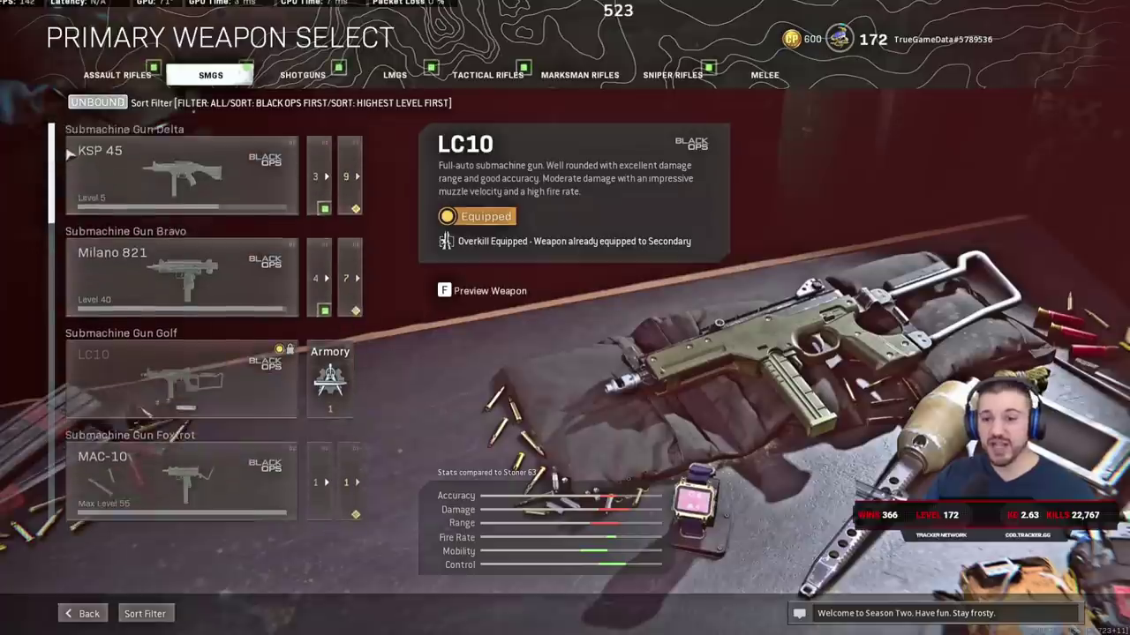